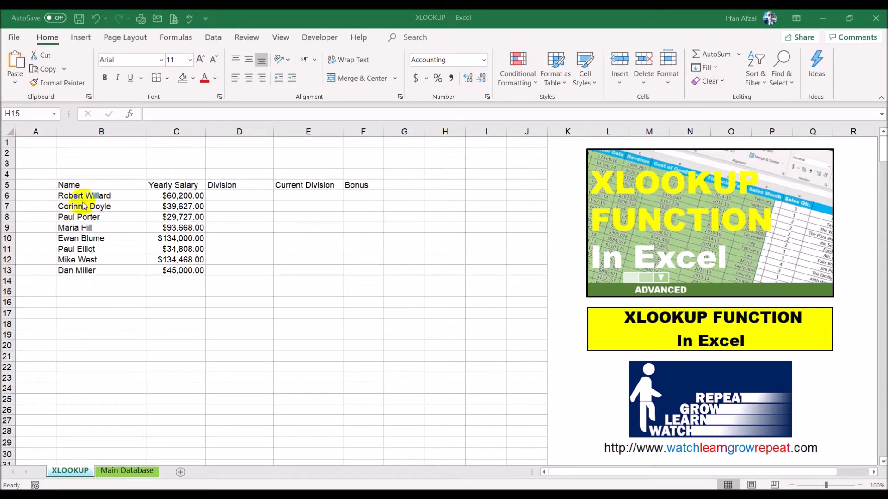
# Step: Review the name, salary, division, current division and bonus columns on the XLOOKUP sheet and check the Main Database sheet
pyautogui.moveTo(79, 196); pyautogui.dragTo(81, 272)
pyautogui.moveTo(155, 197); pyautogui.dragTo(157, 269)
pyautogui.click(258, 237)
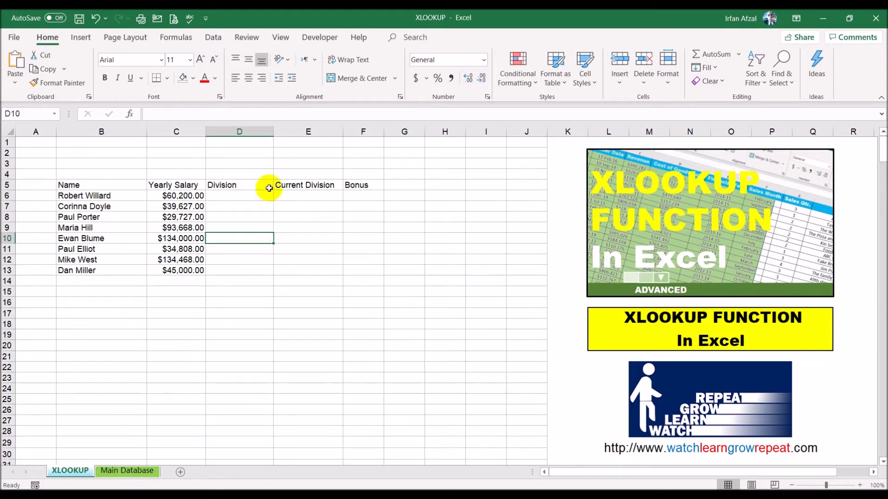
pyautogui.click(229, 195)
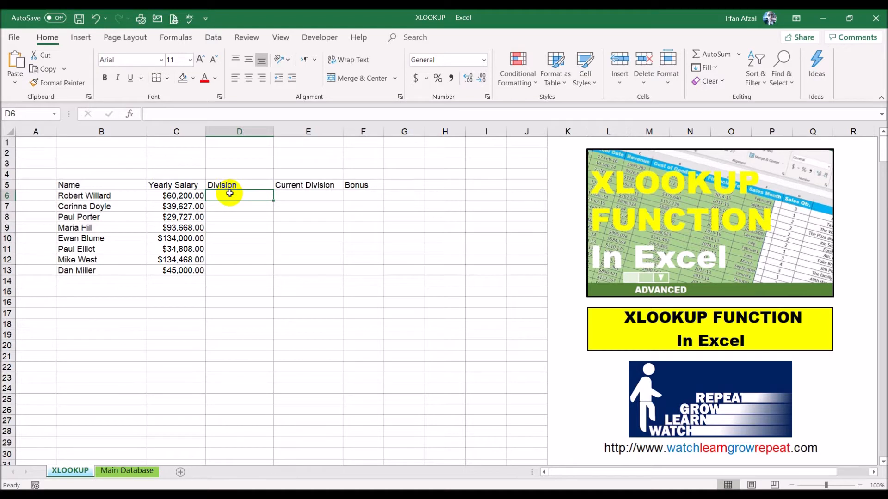
pyautogui.click(291, 193)
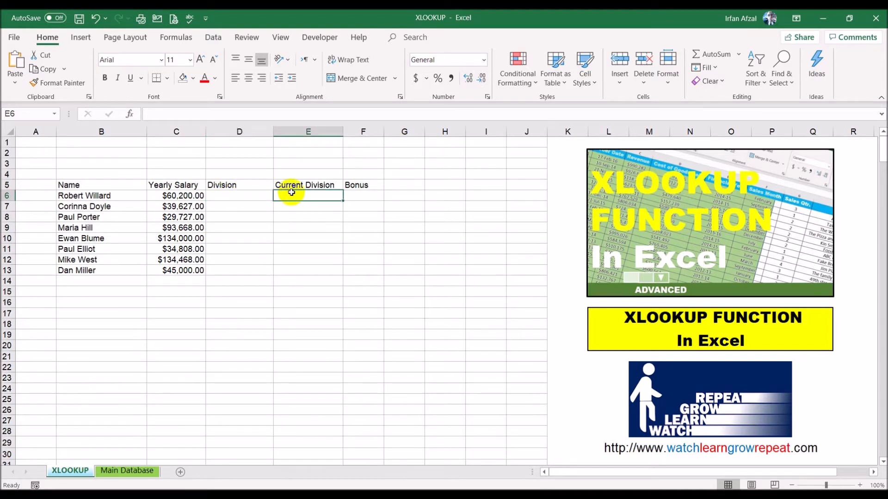
pyautogui.click(367, 198)
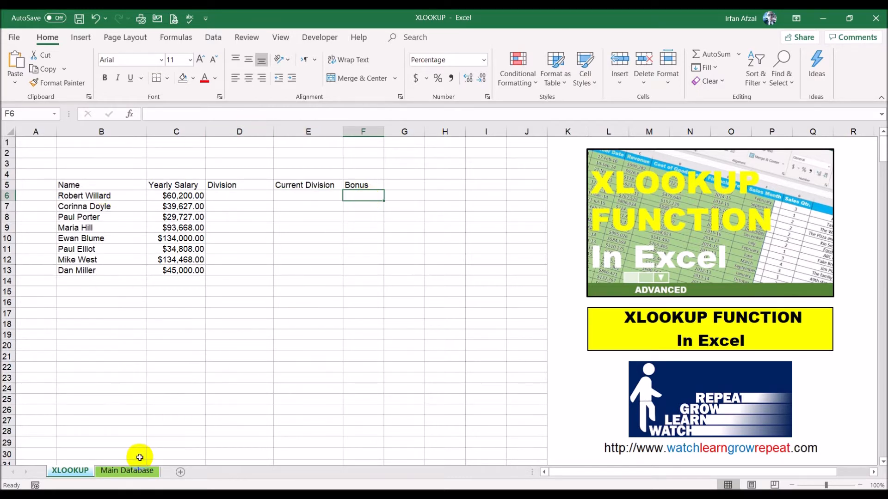
pyautogui.click(141, 471)
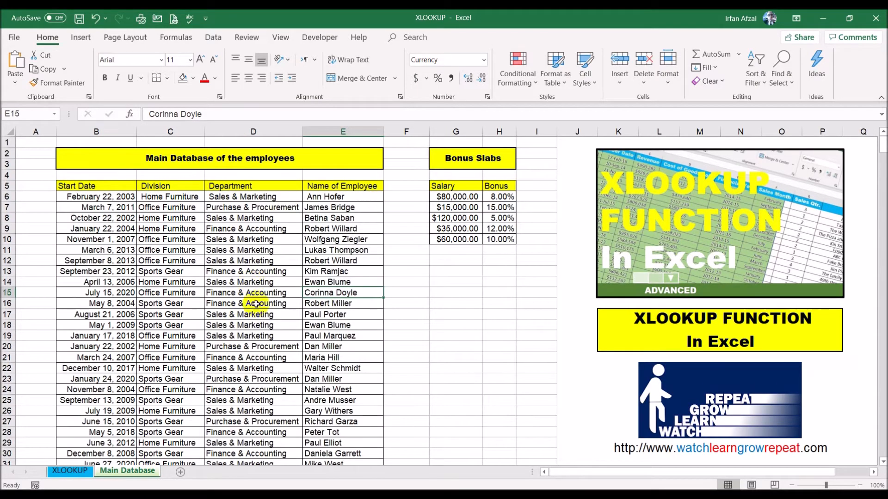
pyautogui.click(69, 470)
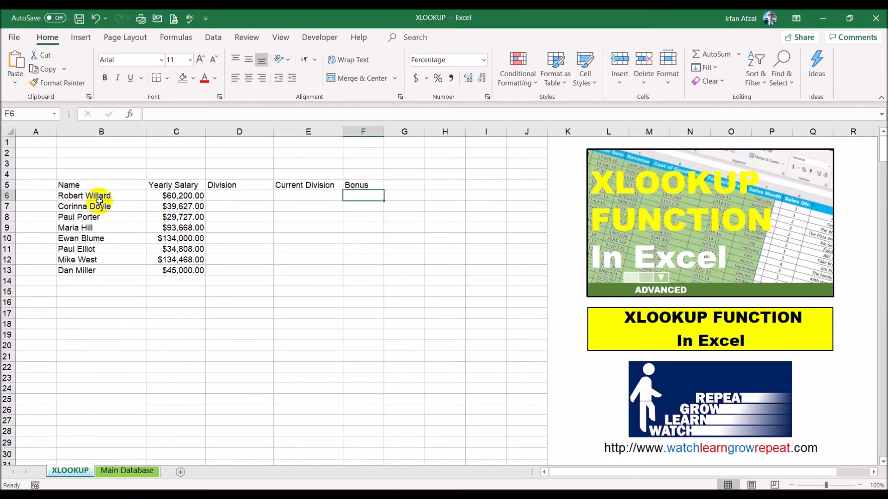
# Step: On the Main Database sheet, fill the repeated employee name in cells E9 and E12 with green
pyautogui.click(139, 471)
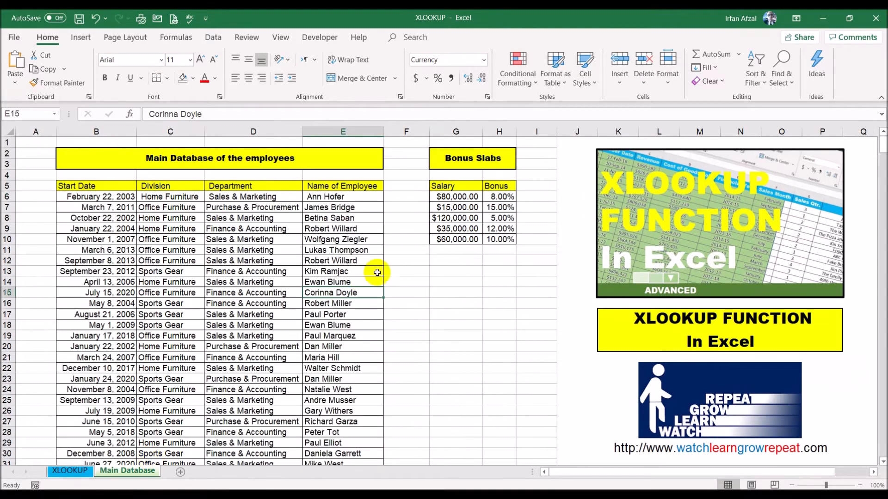
pyautogui.click(360, 227)
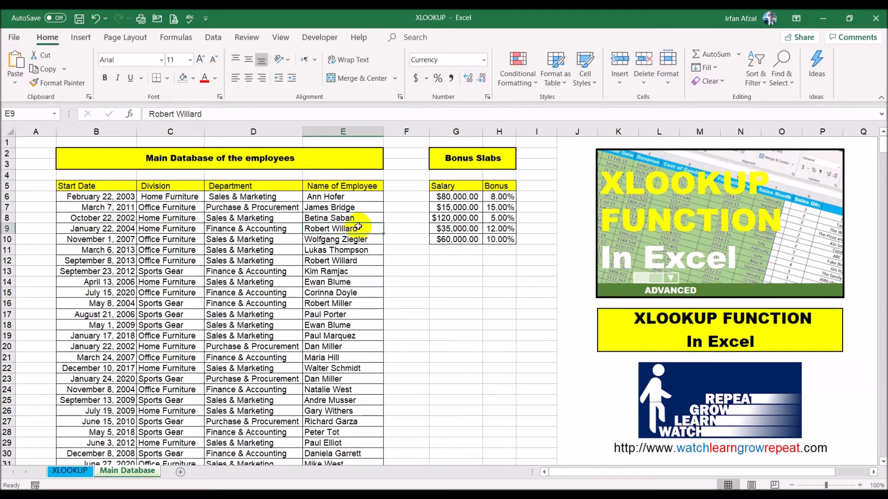
pyautogui.click(193, 78)
pyautogui.click(220, 187)
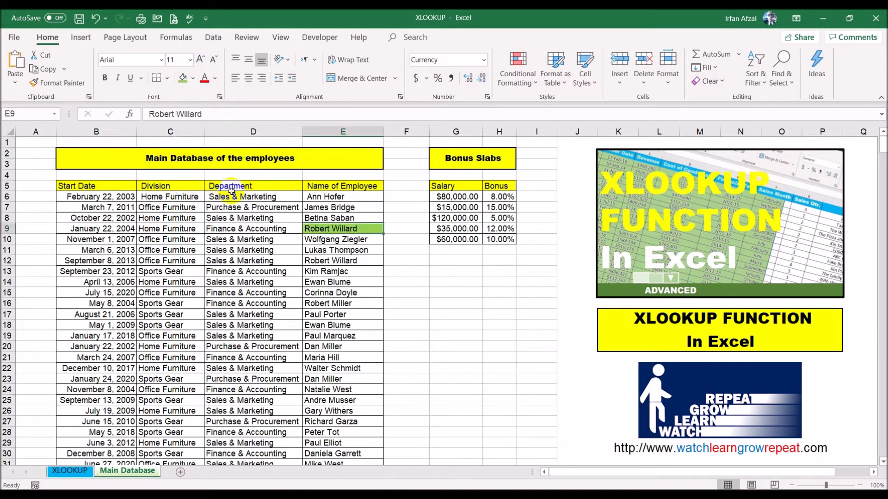
pyautogui.click(343, 260)
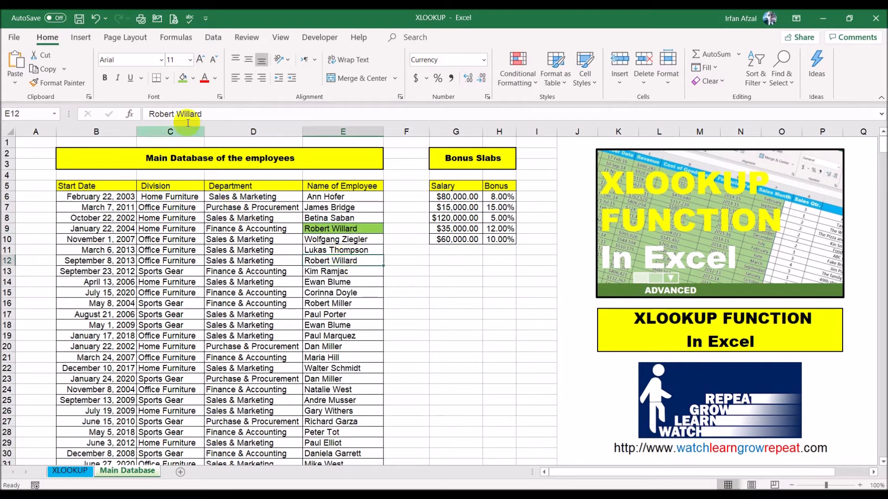
pyautogui.click(182, 78)
pyautogui.click(432, 281)
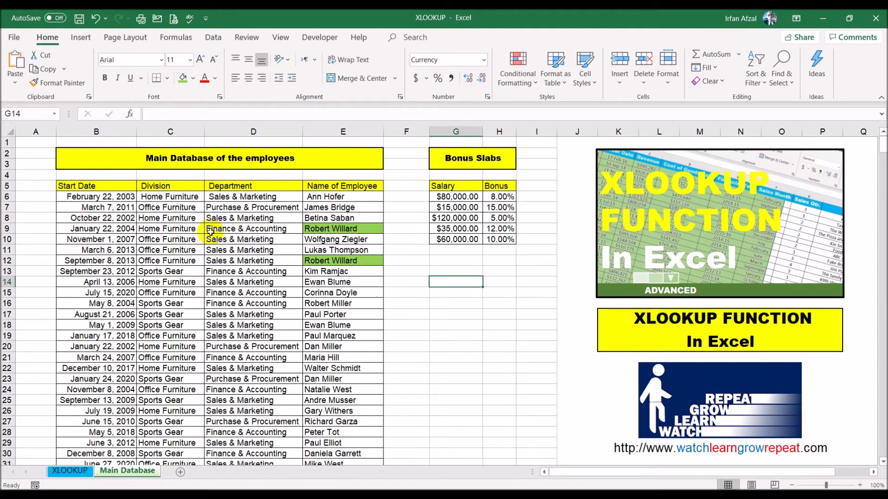
# Step: Compare the start dates and divisions of the two green-highlighted employee records in rows 9 and 12
pyautogui.click(107, 227)
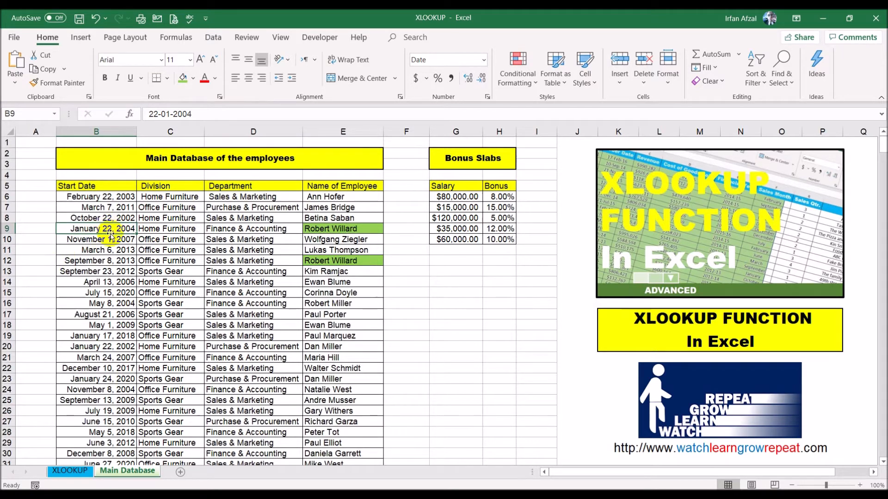
pyautogui.click(155, 228)
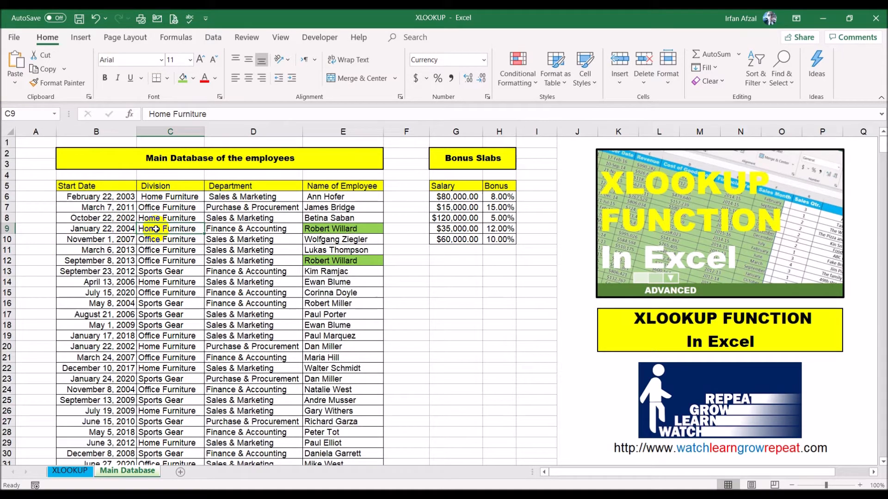
pyautogui.click(97, 259)
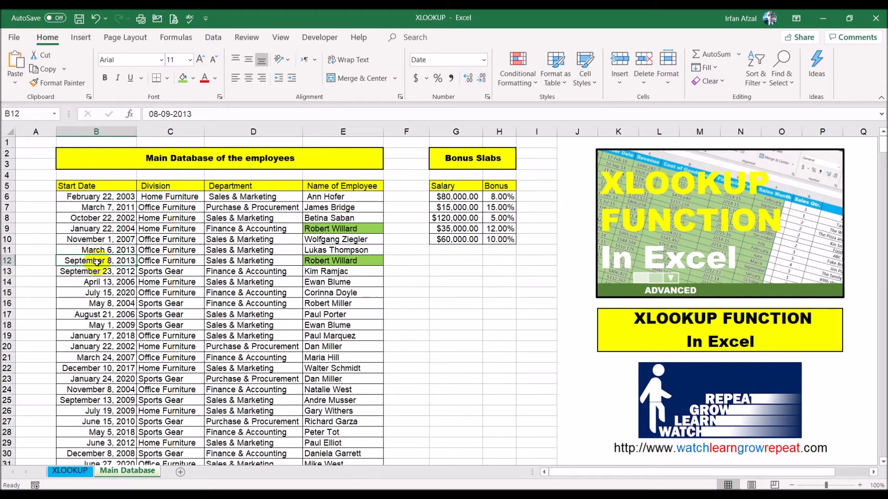
pyautogui.click(194, 262)
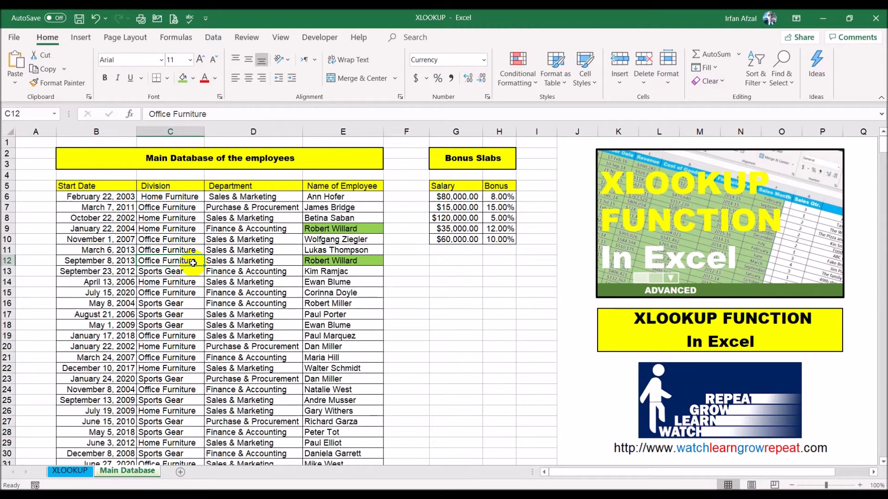
pyautogui.click(336, 131)
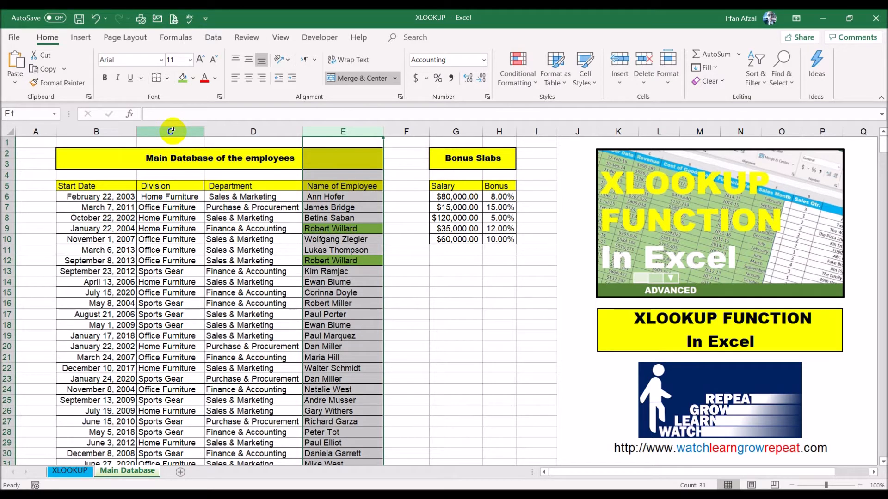
pyautogui.click(337, 230)
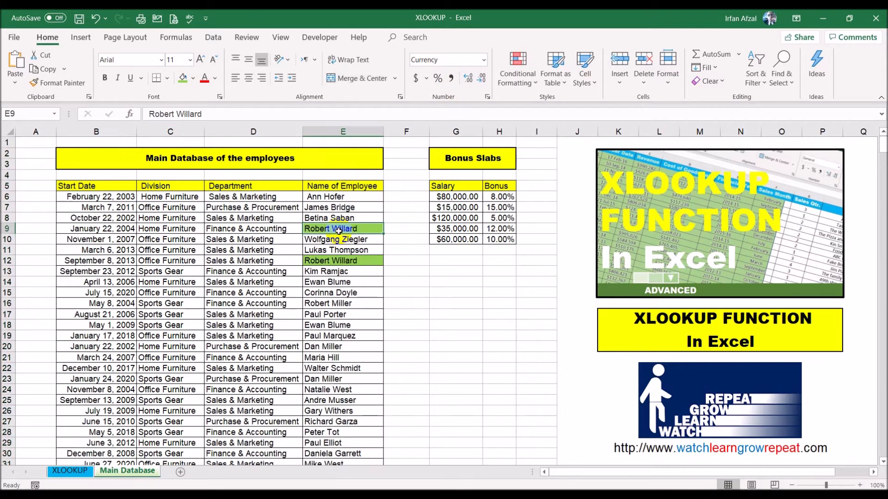
pyautogui.click(370, 260)
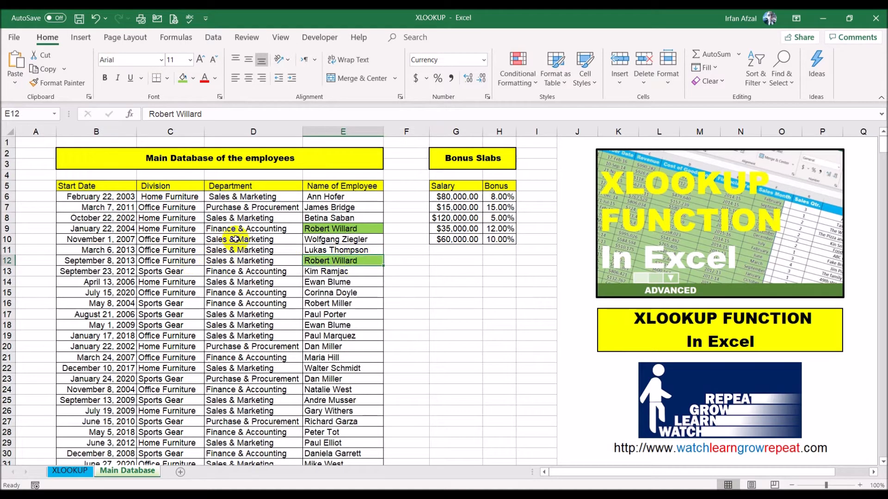
pyautogui.click(197, 229)
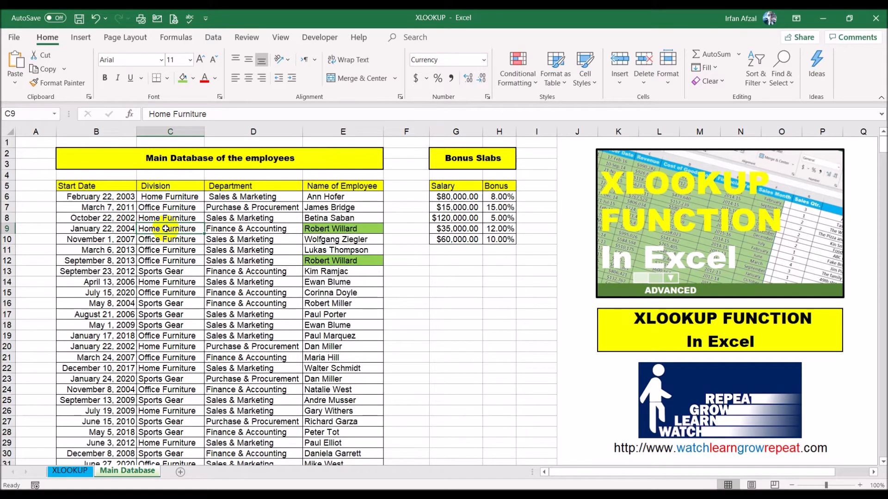
pyautogui.click(170, 262)
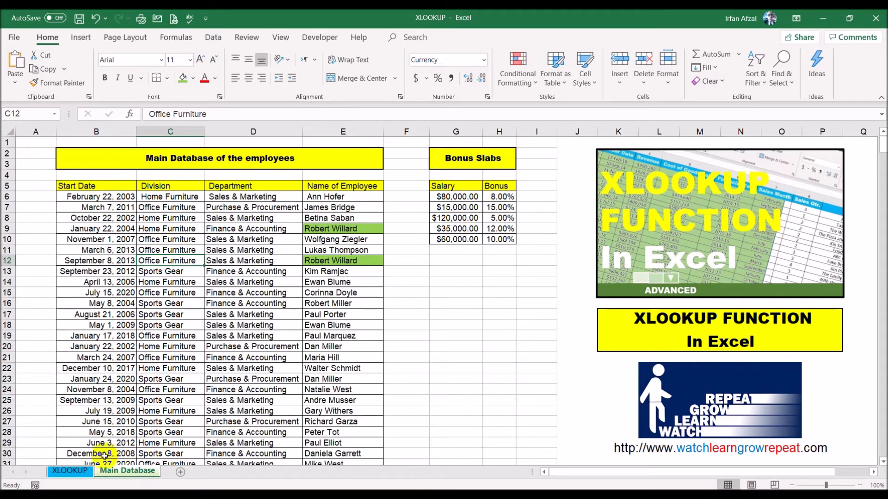
# Step: Examine the salary thresholds and their bonus percentages in the Bonus Slabs table on the Main Database sheet
pyautogui.click(87, 471)
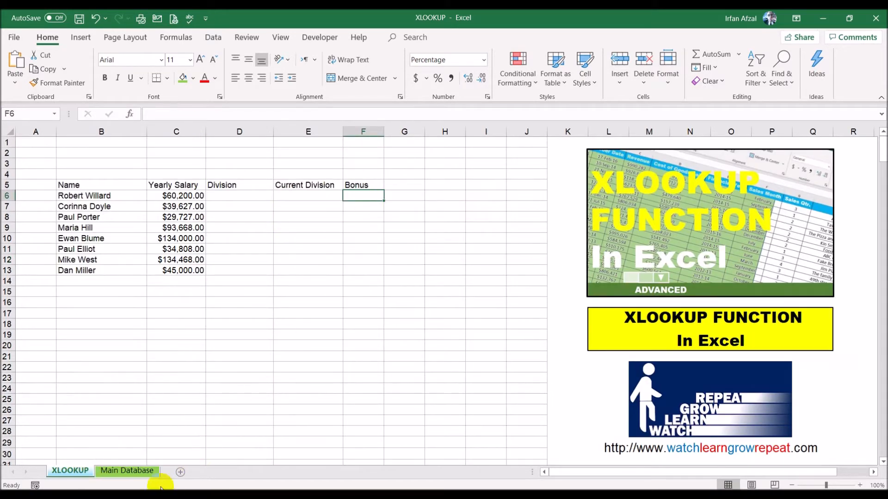
pyautogui.click(139, 473)
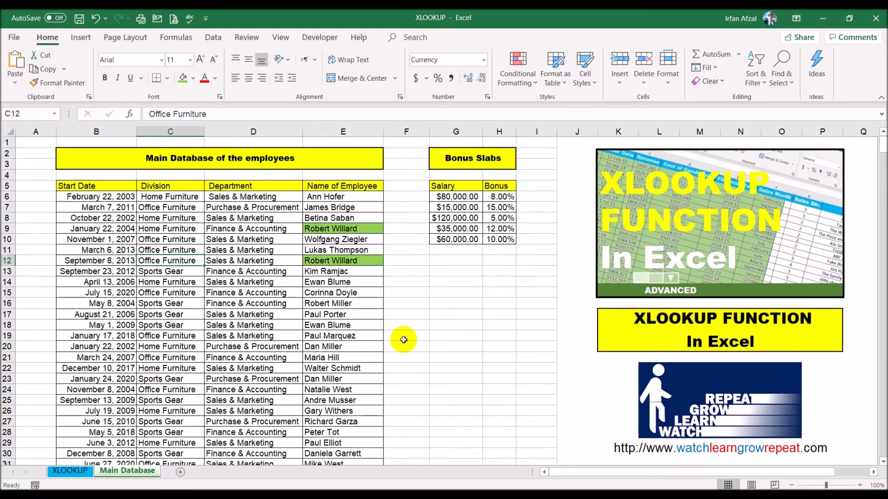
pyautogui.click(452, 197)
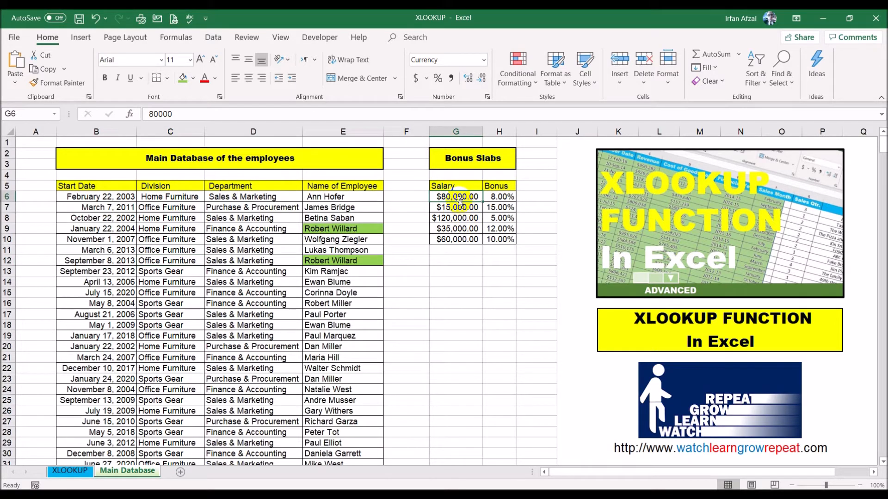
pyautogui.click(491, 198)
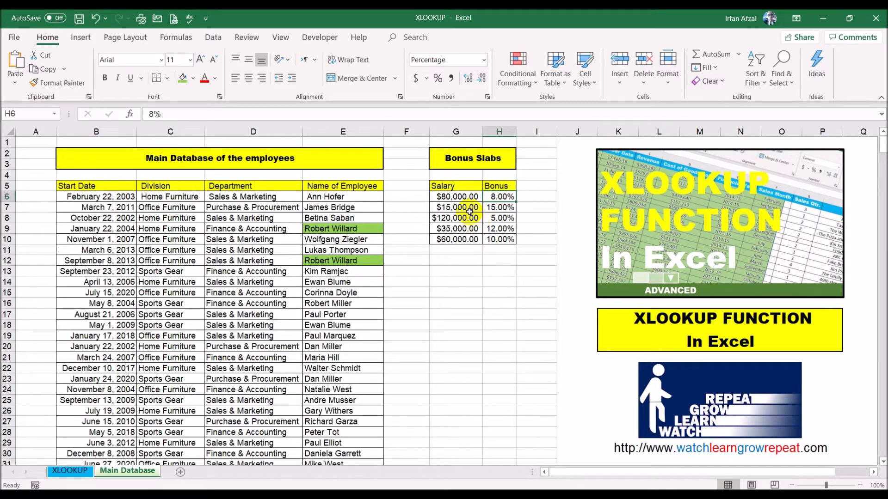
pyautogui.click(460, 228)
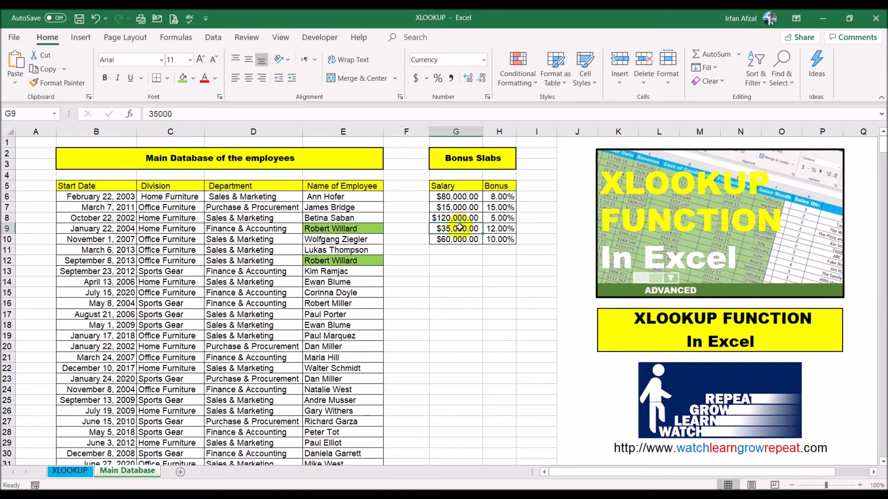
pyautogui.click(500, 229)
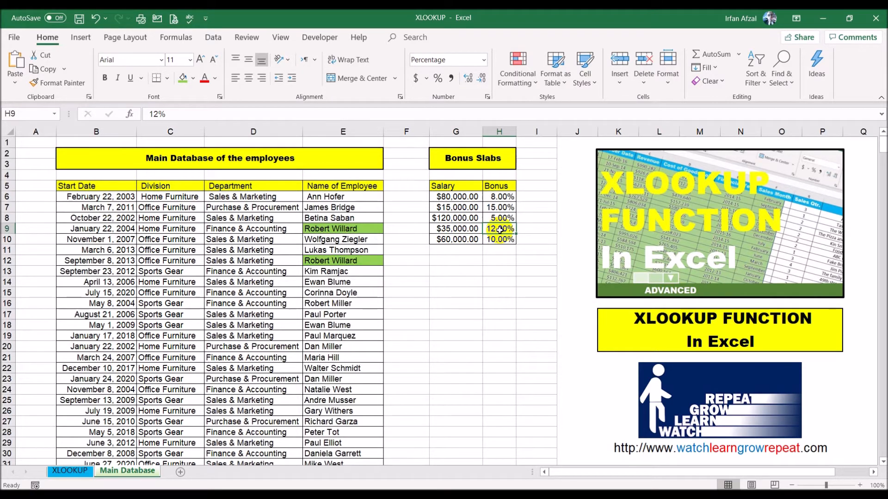
pyautogui.click(465, 238)
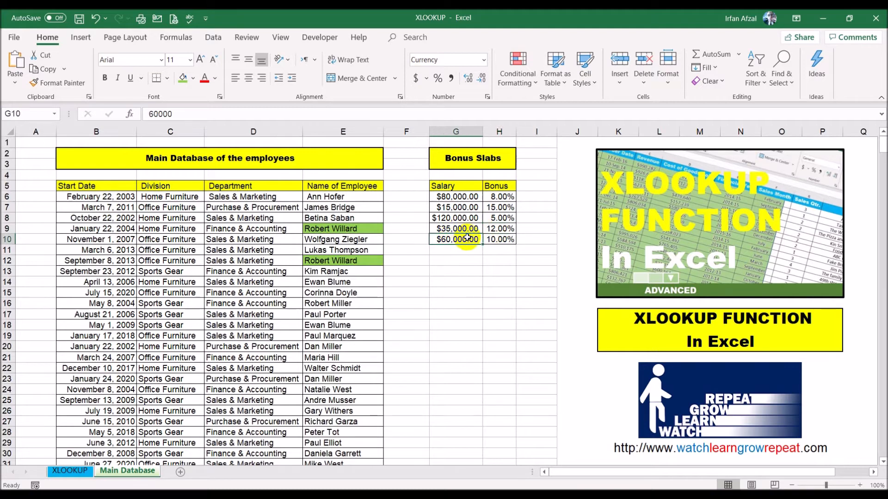
pyautogui.click(509, 241)
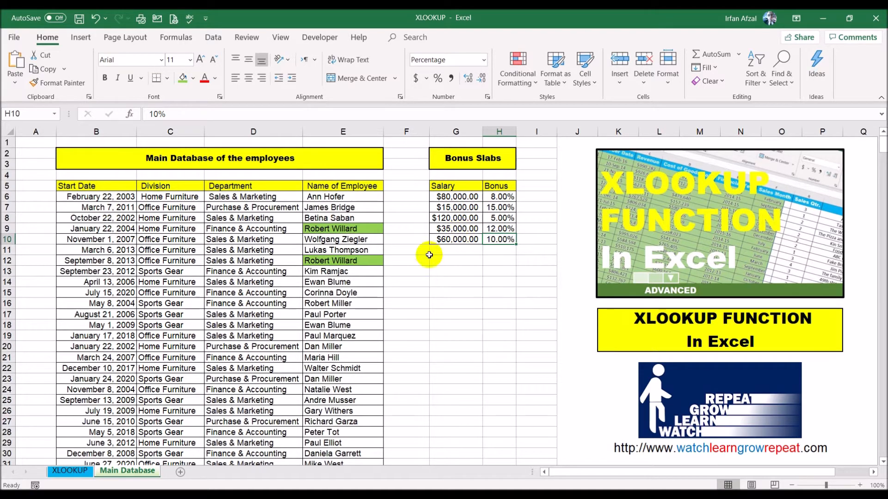
# Step: On the XLOOKUP sheet, start an XLOOKUP formula in D6 with the employee name in B6 as lookup value
pyautogui.click(65, 472)
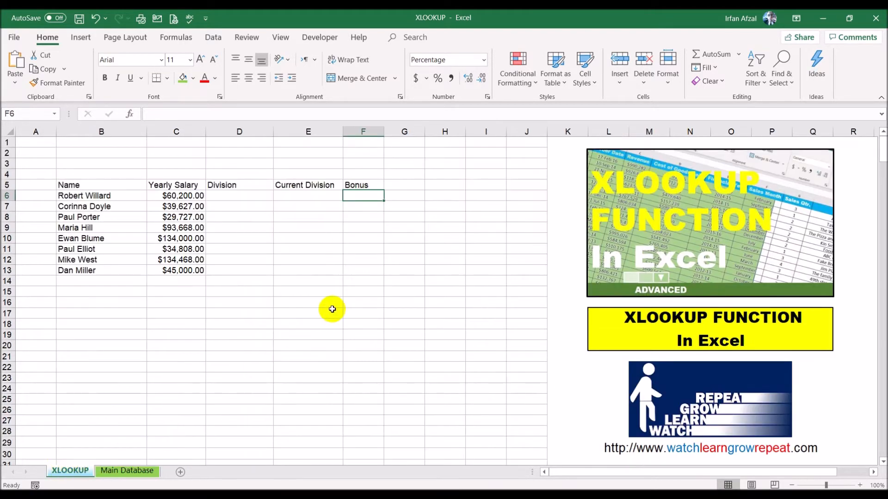
pyautogui.click(239, 194)
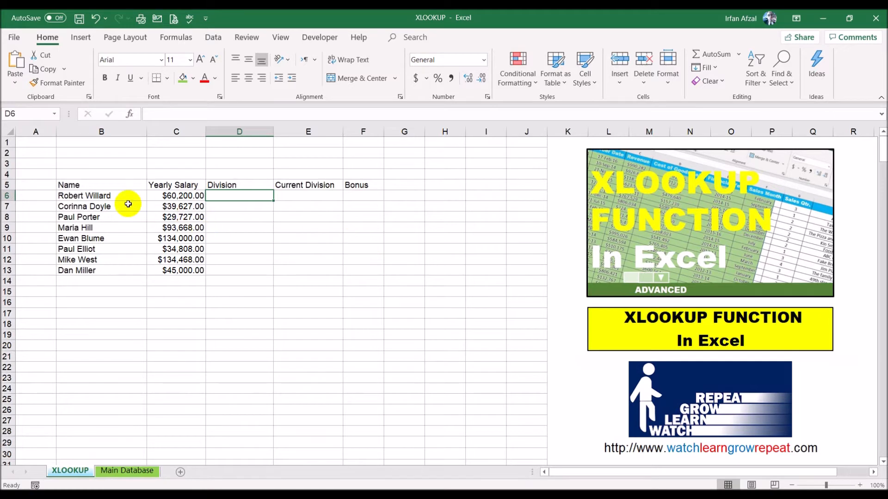
pyautogui.click(194, 115)
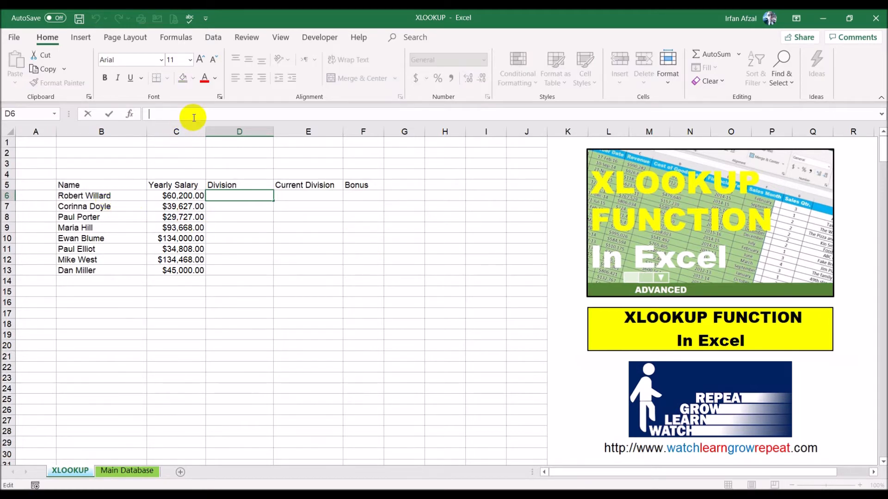
pyautogui.write('=x')
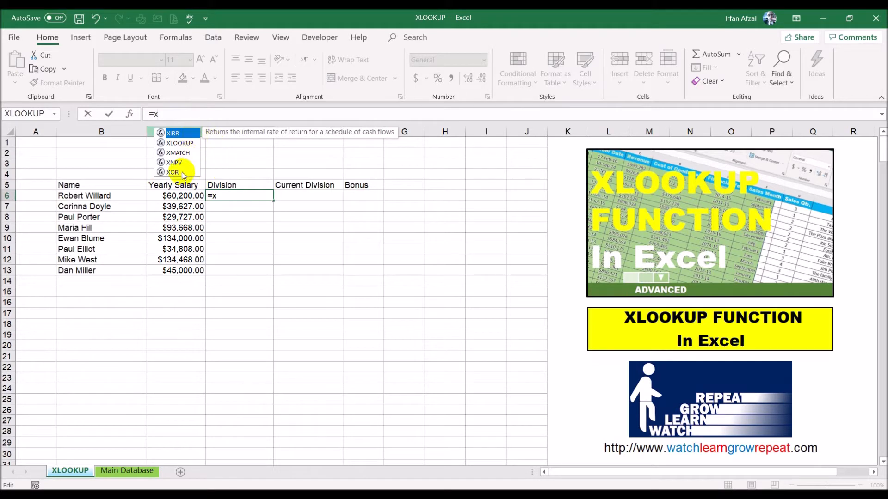
pyautogui.doubleClick(184, 147)
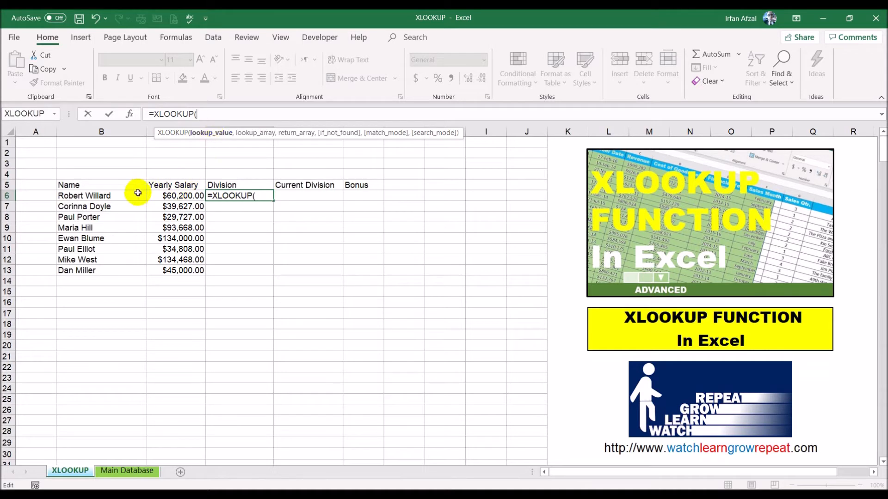
pyautogui.click(108, 196)
pyautogui.write(',')
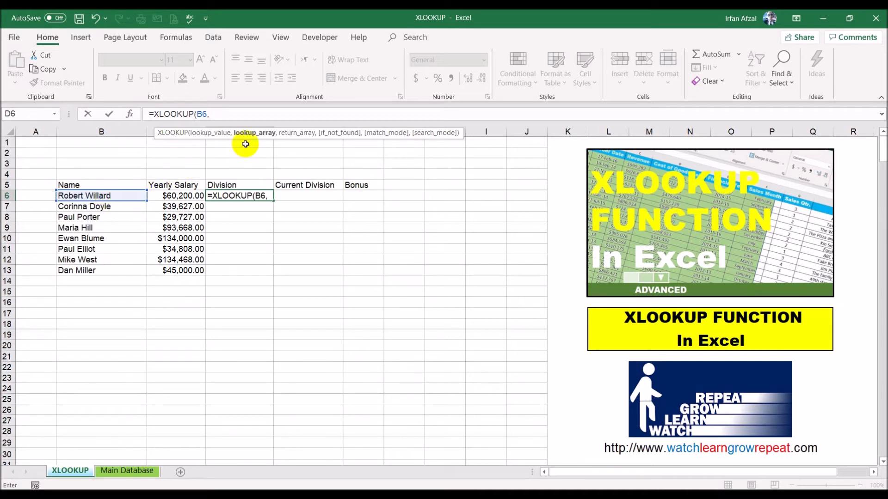
# Step: Set the lookup array to the Main Database employee names as the absolute range $E$6:$E$35
pyautogui.click(131, 472)
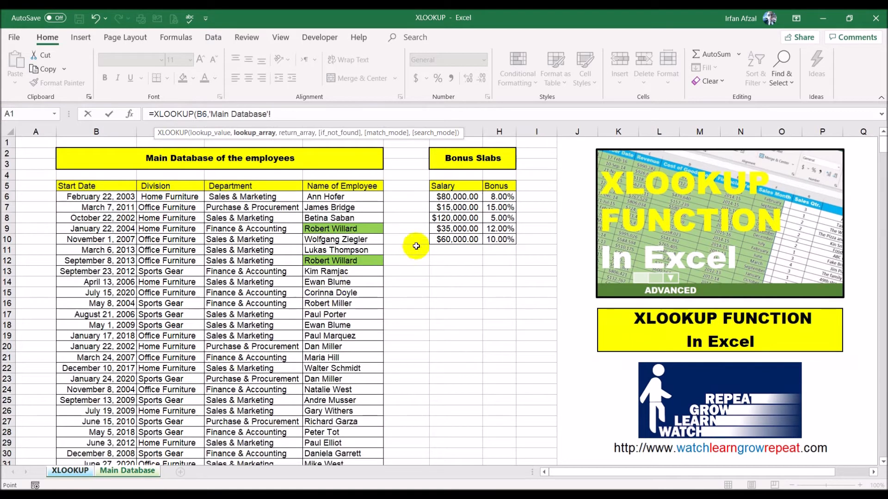
pyautogui.click(360, 197)
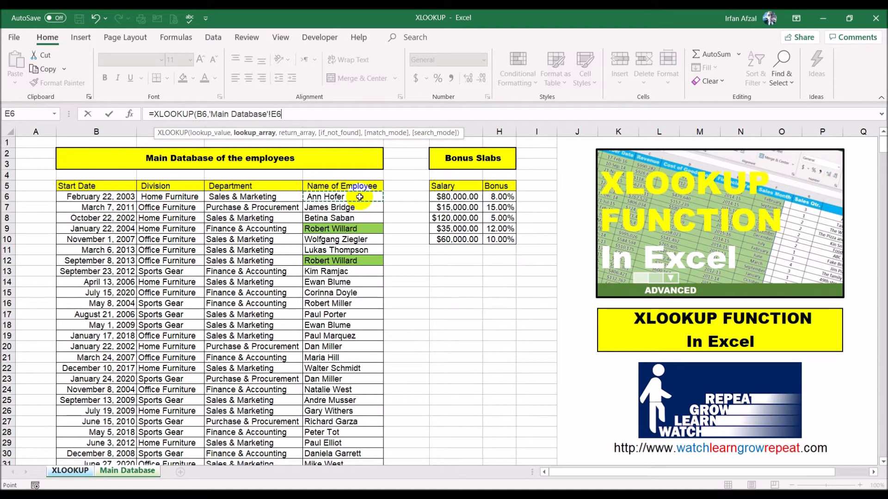
pyautogui.hotkey('ctrl', 'shift', 'Down')
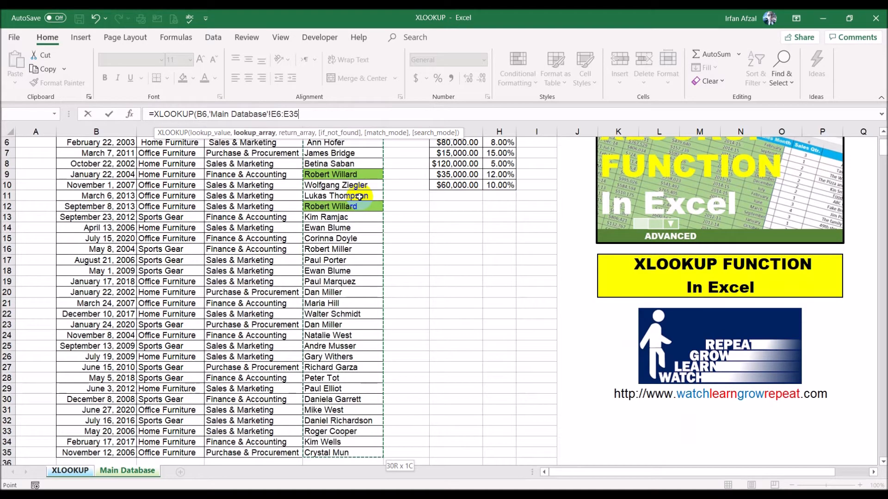
pyautogui.press('F4')
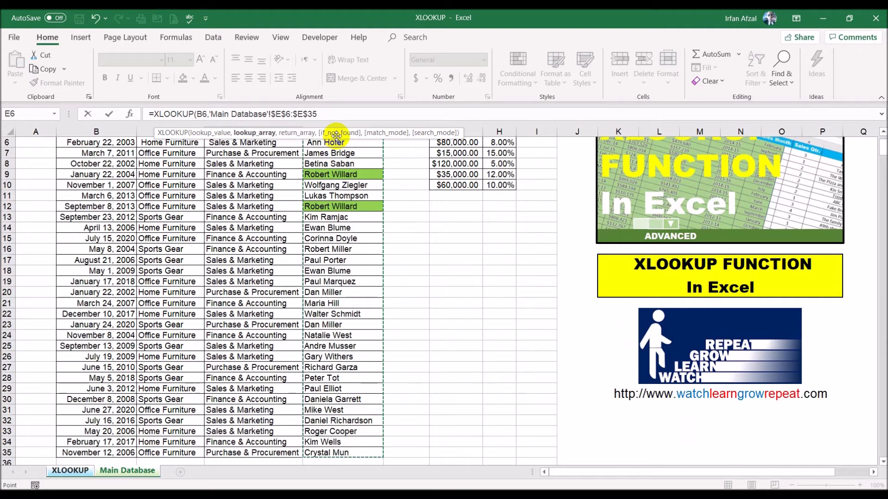
pyautogui.write(',')
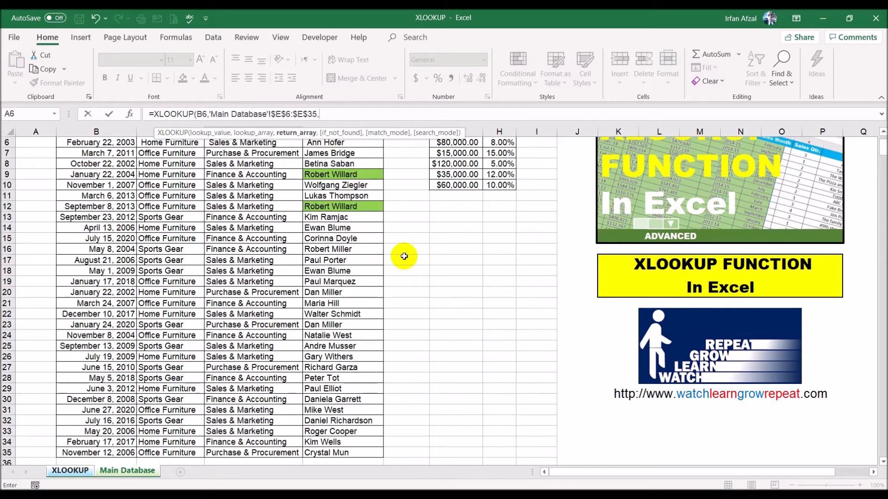
# Step: Set the return array to the Main Database divisions as the absolute range $C$6:$C$35
pyautogui.scroll(2, 404, 256)
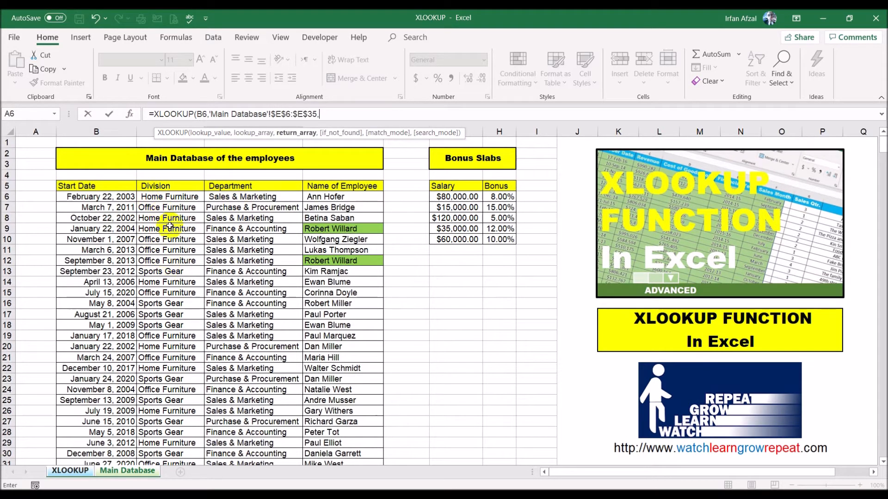
pyautogui.click(180, 195)
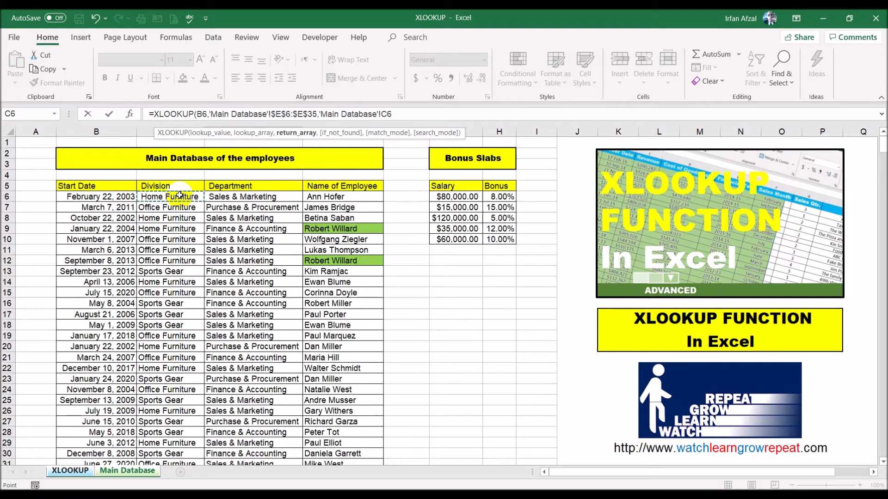
pyautogui.hotkey('ctrl', 'shift', 'Down')
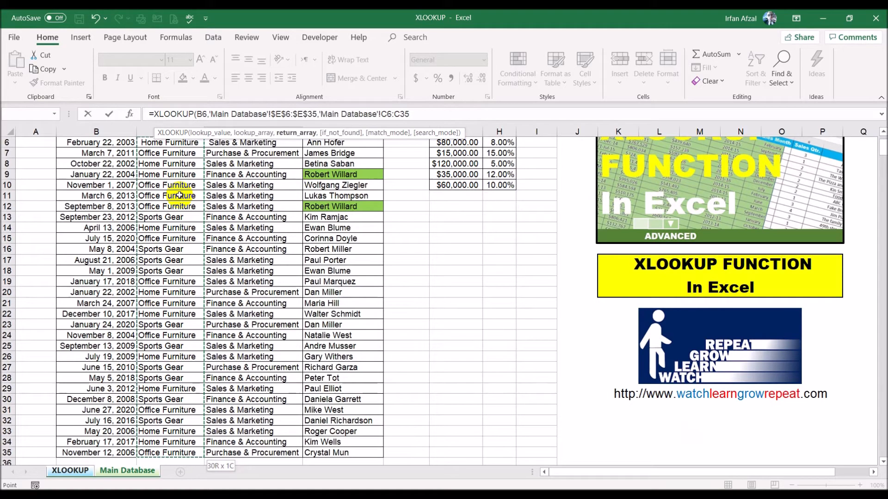
pyautogui.press('F4')
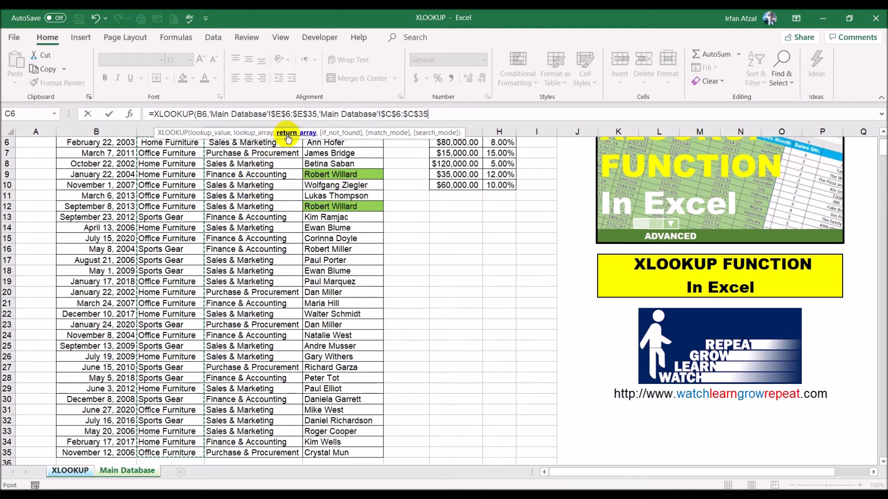
pyautogui.write(',')
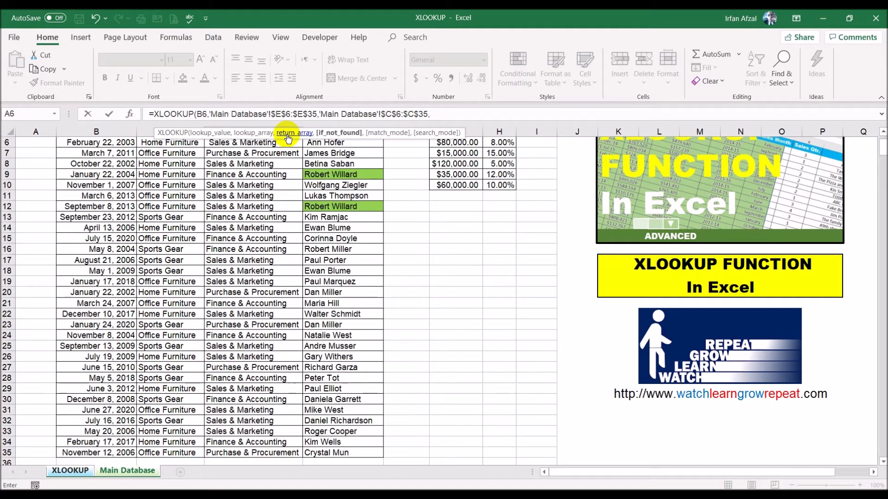
# Step: Complete the D6 formula with "Record not found" as the not-found text, exact match (0) and first-to-last search (1)
pyautogui.write('"Record not foun')
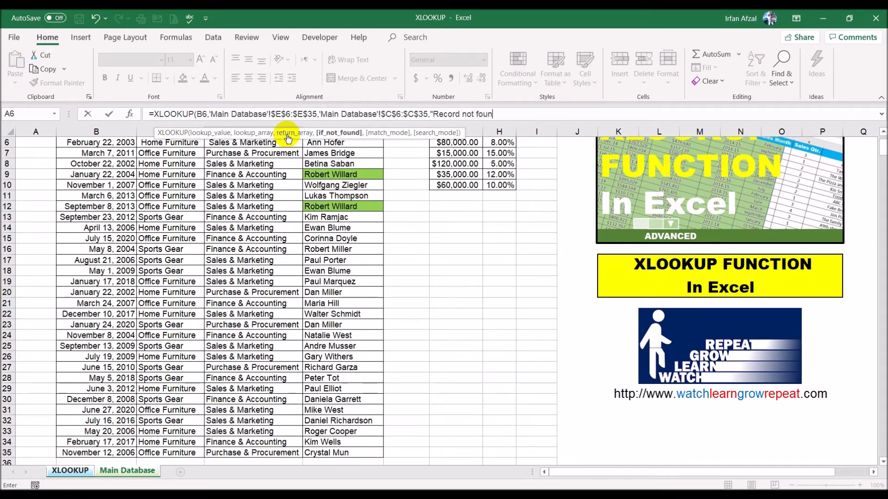
pyautogui.write('d",')
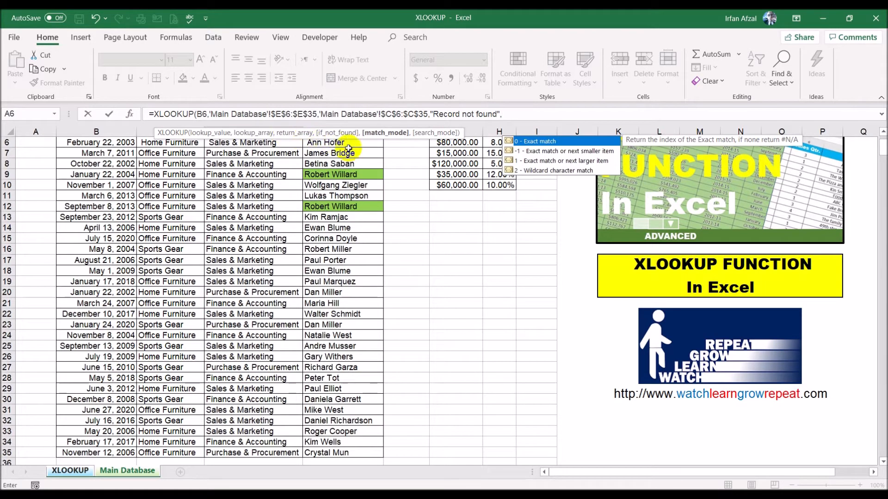
pyautogui.doubleClick(563, 142)
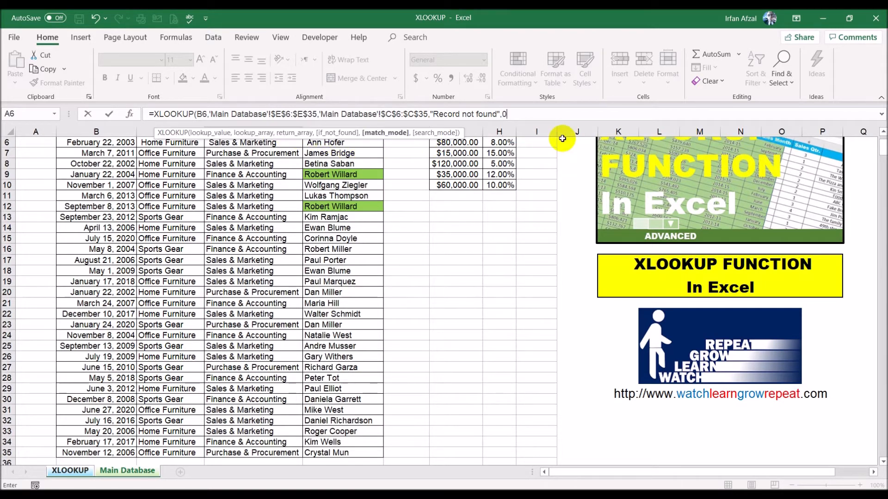
pyautogui.write(',')
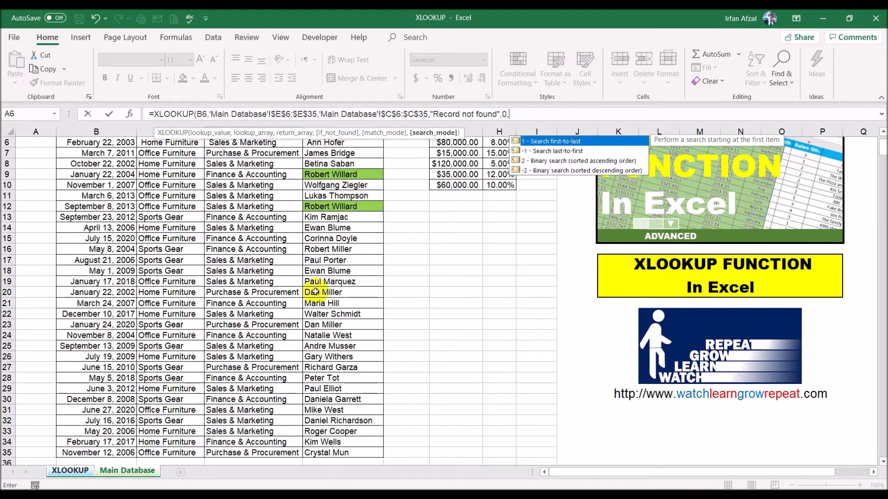
pyautogui.doubleClick(575, 142)
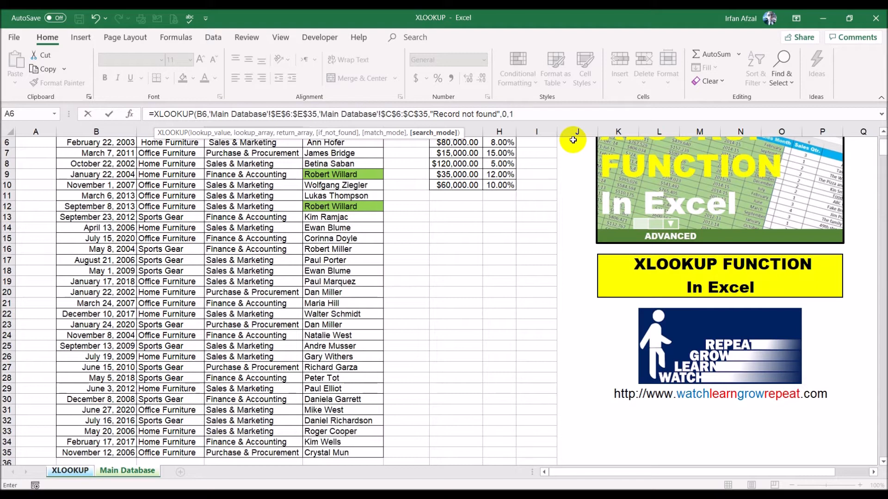
pyautogui.write(')')
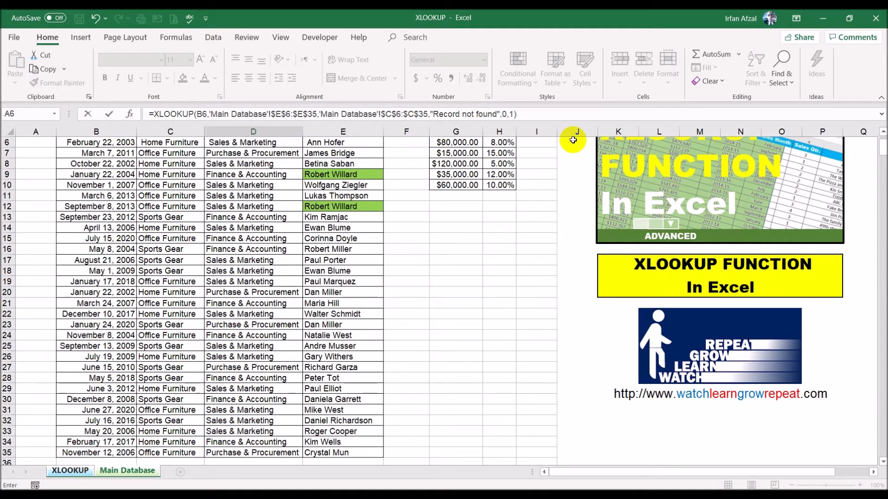
pyautogui.press('Return')
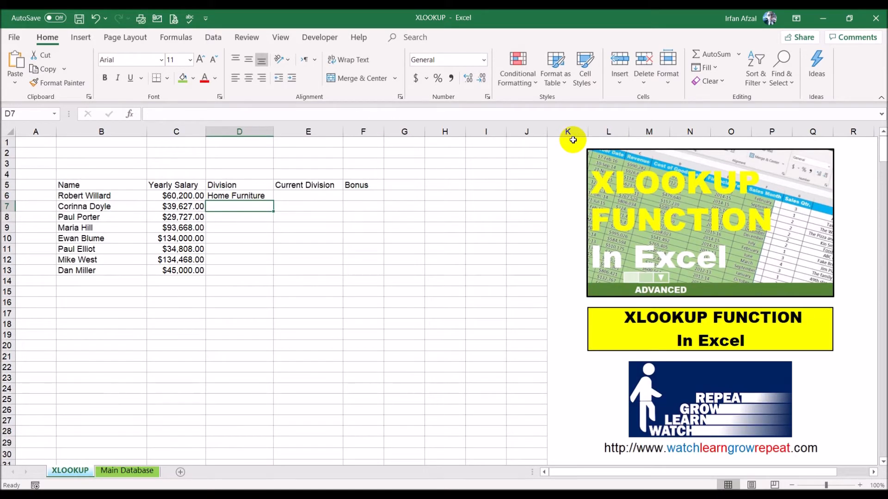
# Step: Check the D6 result against the division in C9 on the Main Database sheet and return to the XLOOKUP sheet
pyautogui.click(154, 470)
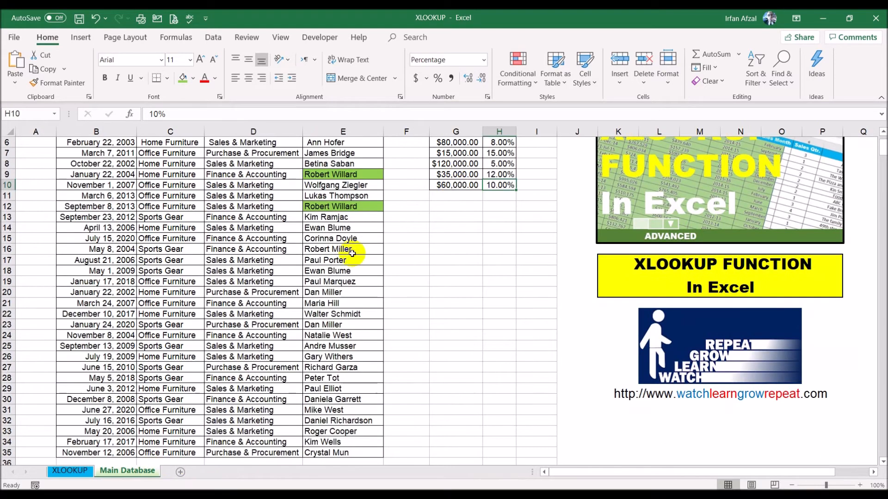
pyautogui.click(178, 171)
pyautogui.click(76, 470)
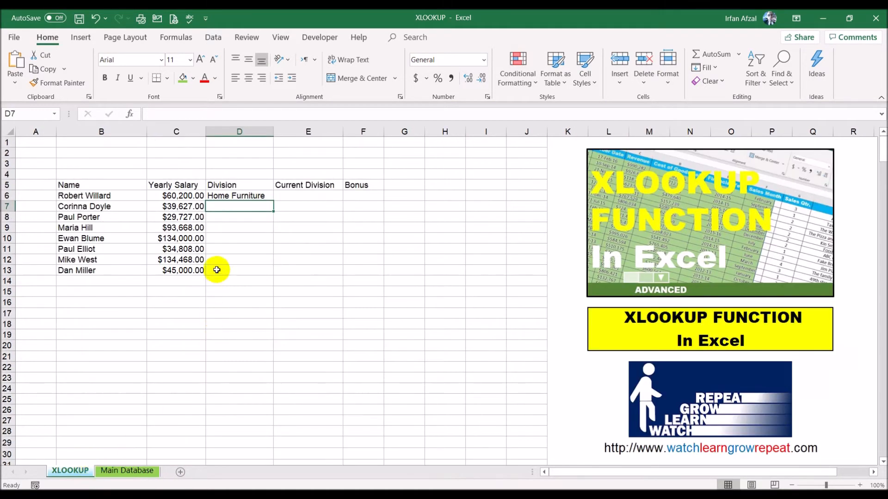
# Step: Fill the Division formula from D6 down through D13
pyautogui.click(259, 196)
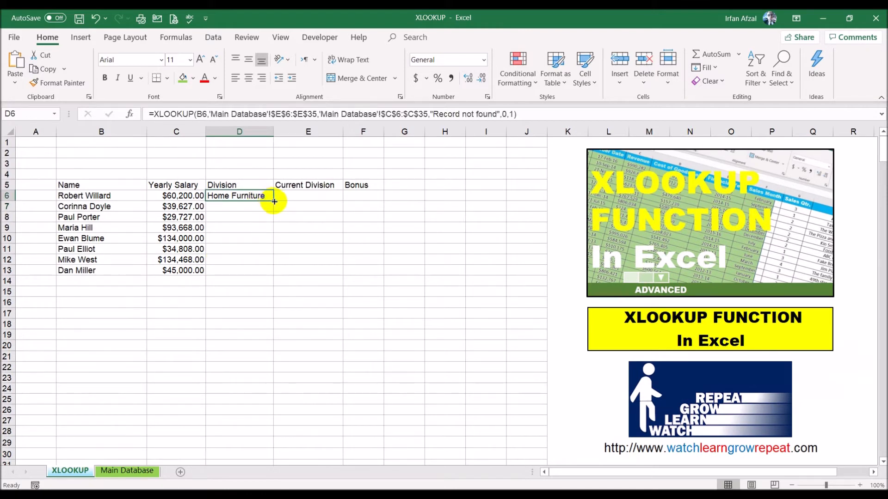
pyautogui.moveTo(273, 201); pyautogui.dragTo(268, 275)
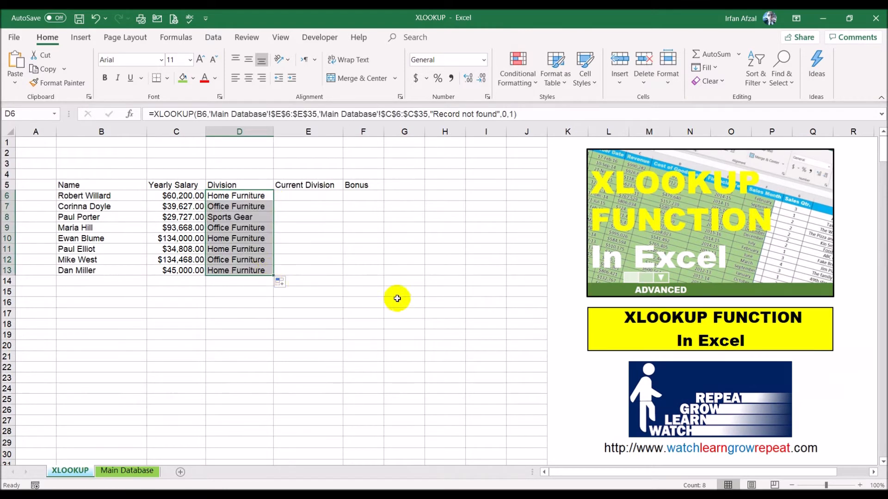
pyautogui.click(396, 295)
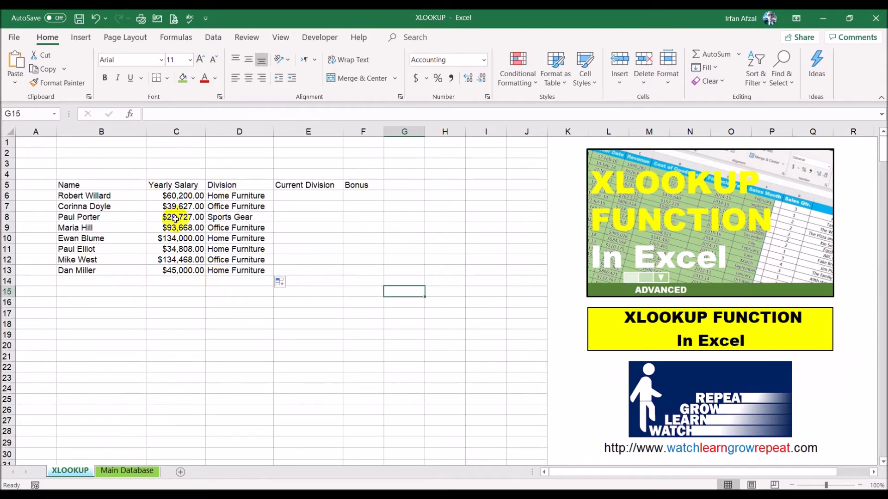
# Step: Start an XLOOKUP formula in the Current Division cell E6 with B6 as lookup value
pyautogui.click(308, 196)
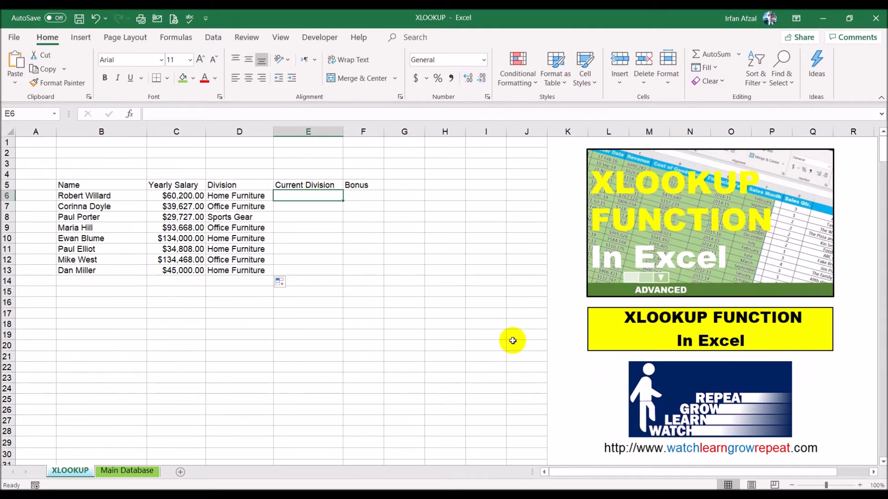
pyautogui.write('=')
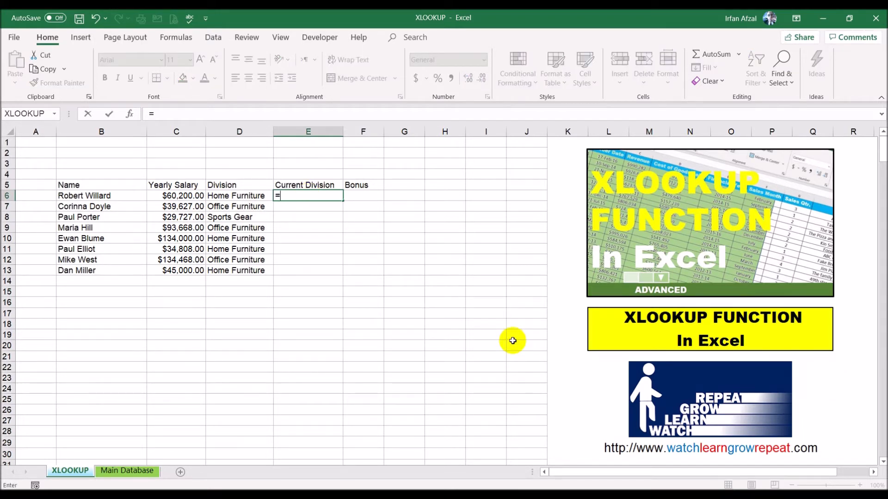
pyautogui.press('Escape')
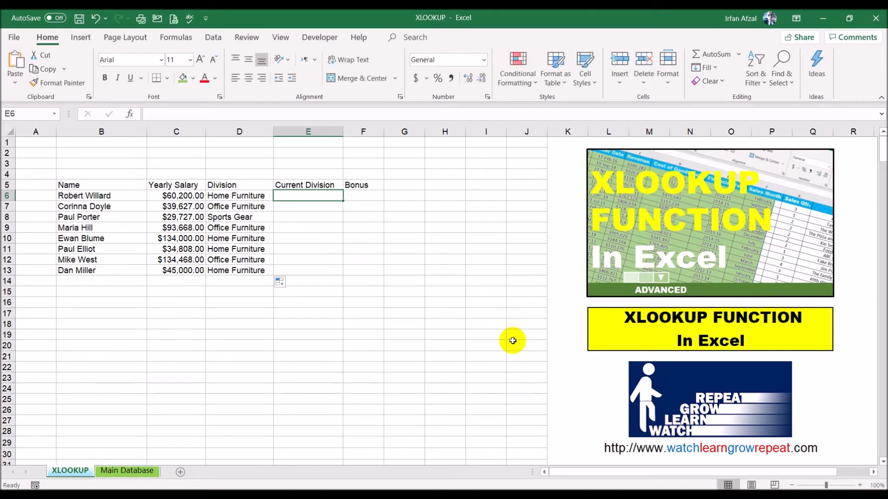
pyautogui.click(372, 114)
pyautogui.write('=x')
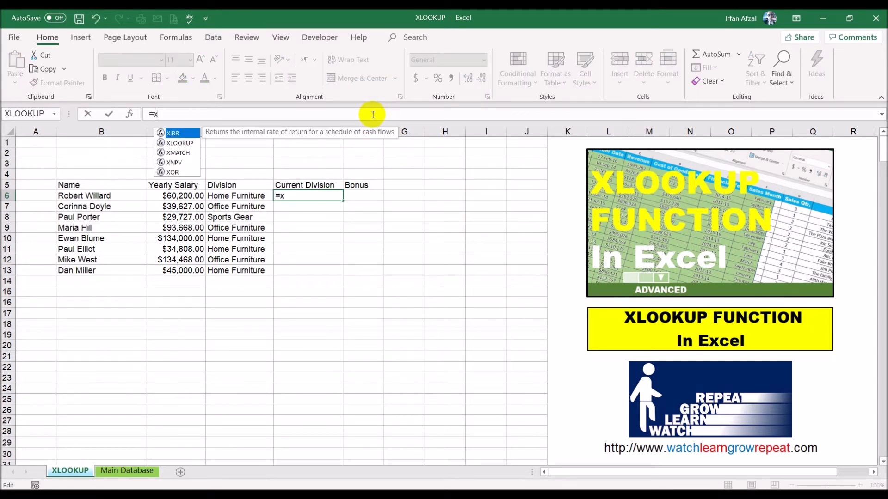
pyautogui.doubleClick(187, 143)
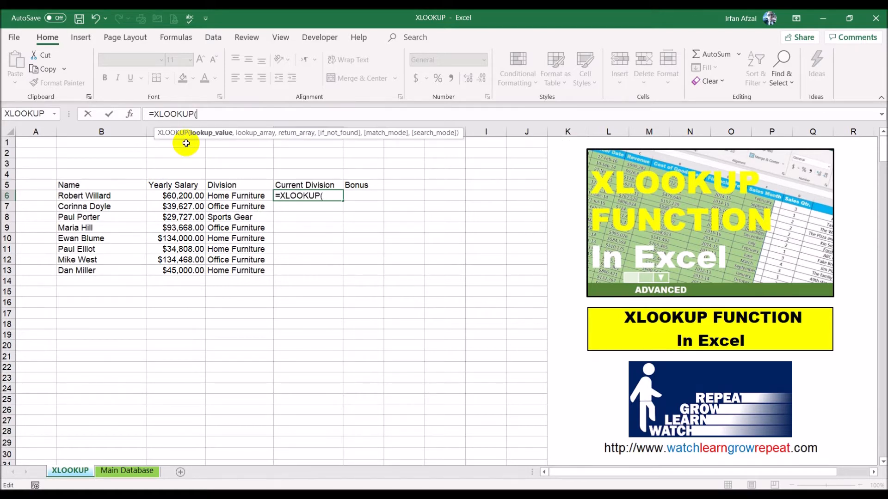
pyautogui.click(117, 195)
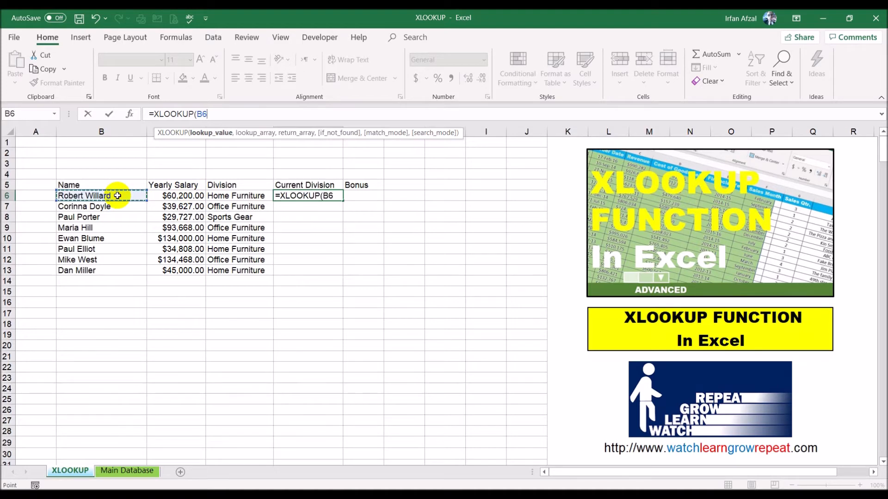
pyautogui.write(',')
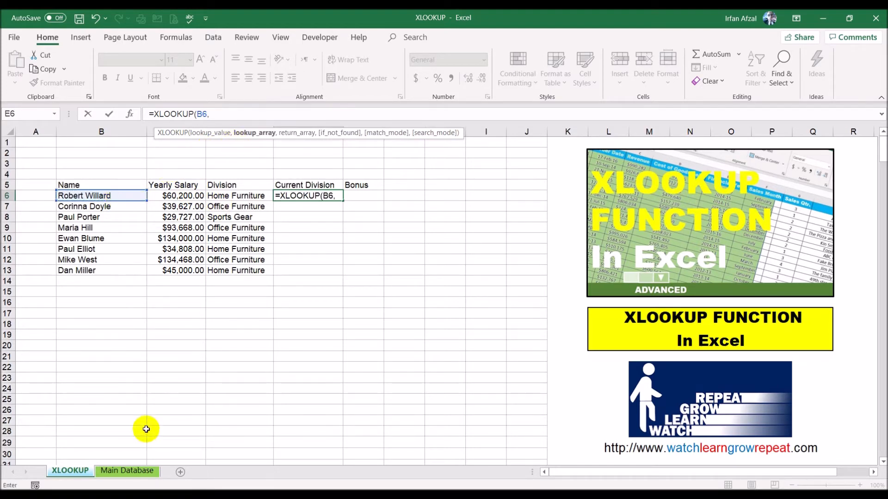
# Step: Set the E6 formula's lookup array to the absolute range $E$6:$E$35, the employee names on the Main Database sheet
pyautogui.click(126, 470)
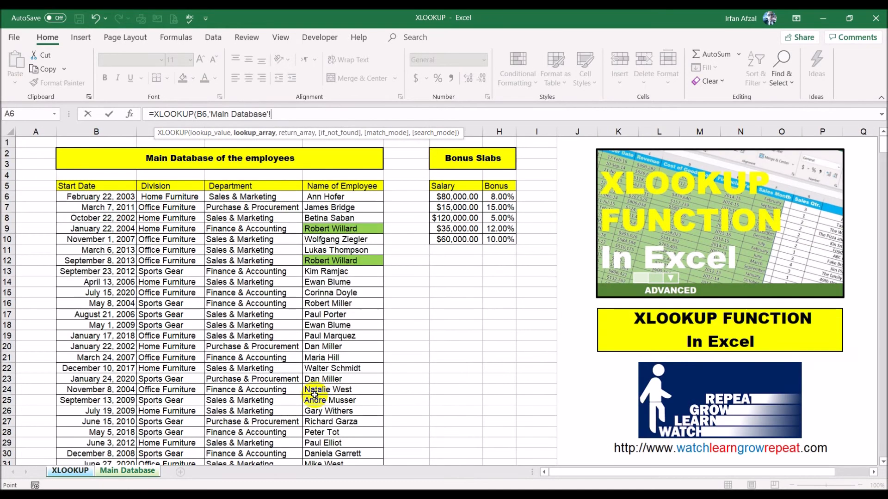
pyautogui.click(349, 198)
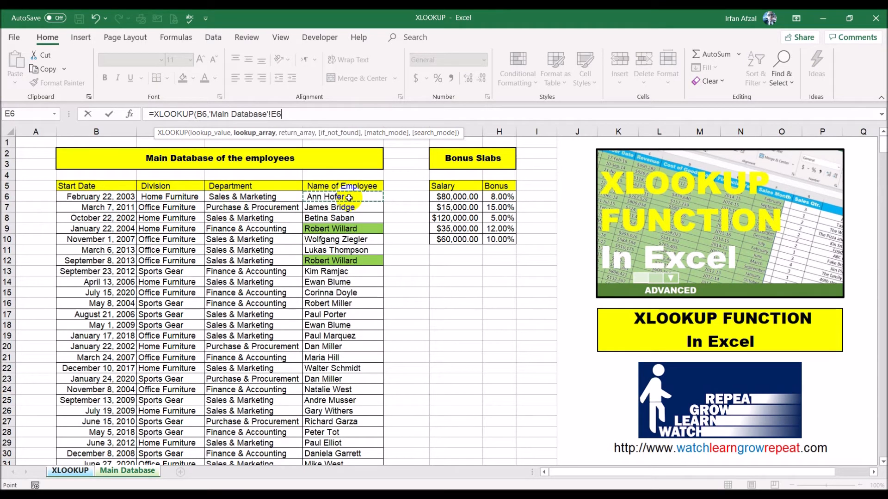
pyautogui.hotkey('ctrl', 'shift', 'Down')
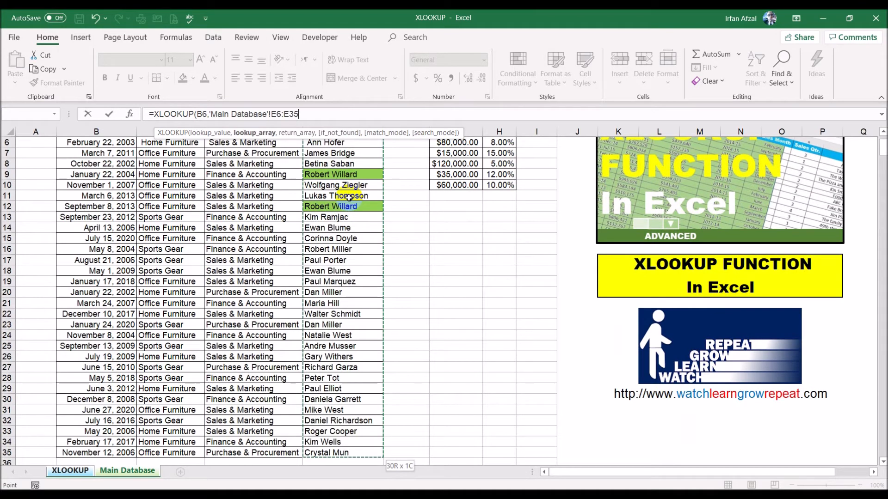
pyautogui.press('F4')
pyautogui.write(',')
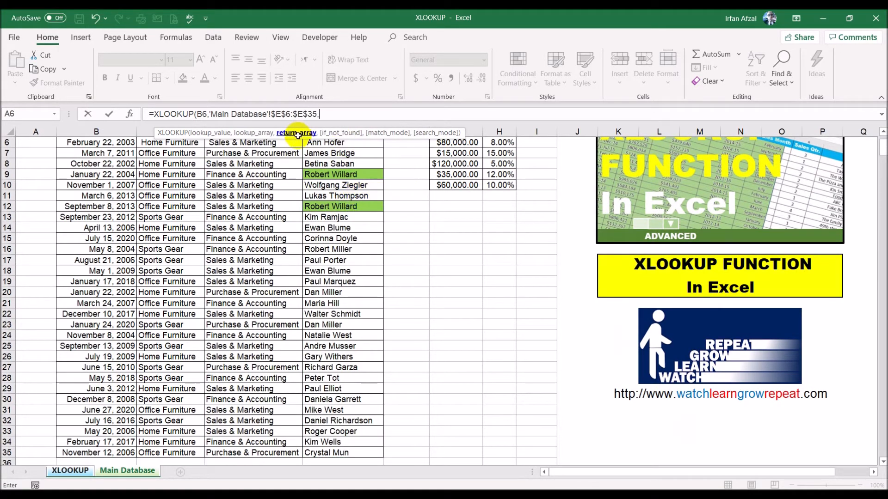
# Step: Set the formula's return array to the absolute Division range $C$6:$C$35 on the Main Database sheet
pyautogui.scroll(2, 322, 292)
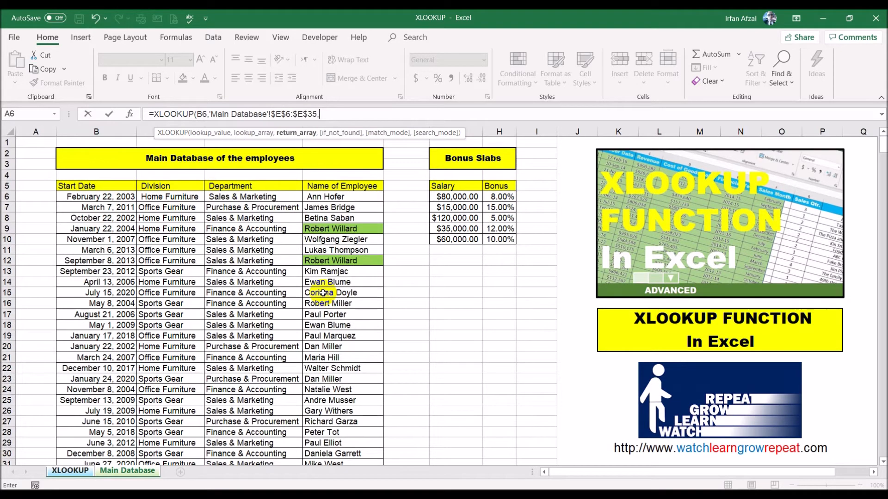
pyautogui.click(175, 198)
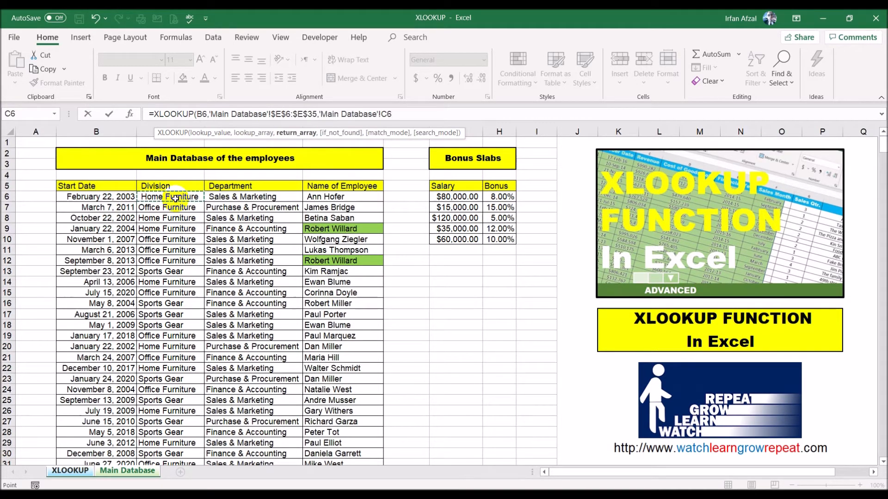
pyautogui.scroll(-2, 176, 198)
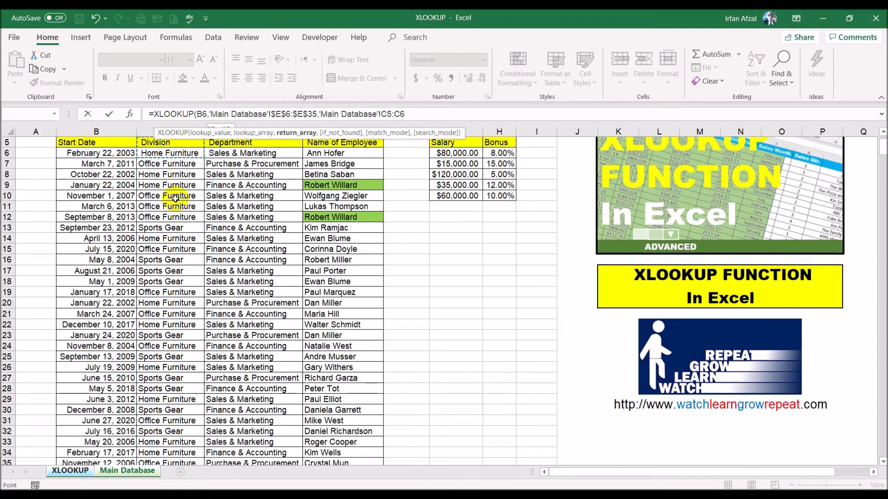
pyautogui.hotkey('ctrl', 'shift', 'Down')
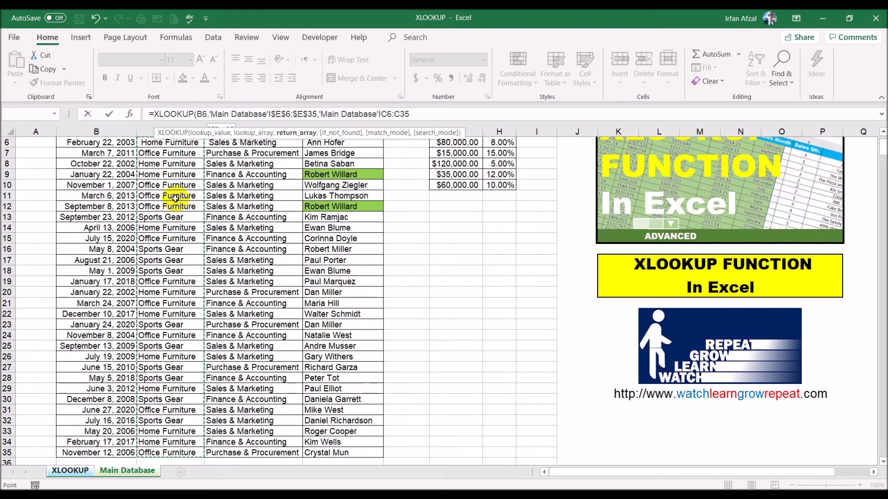
pyautogui.press('F4')
pyautogui.write(',')
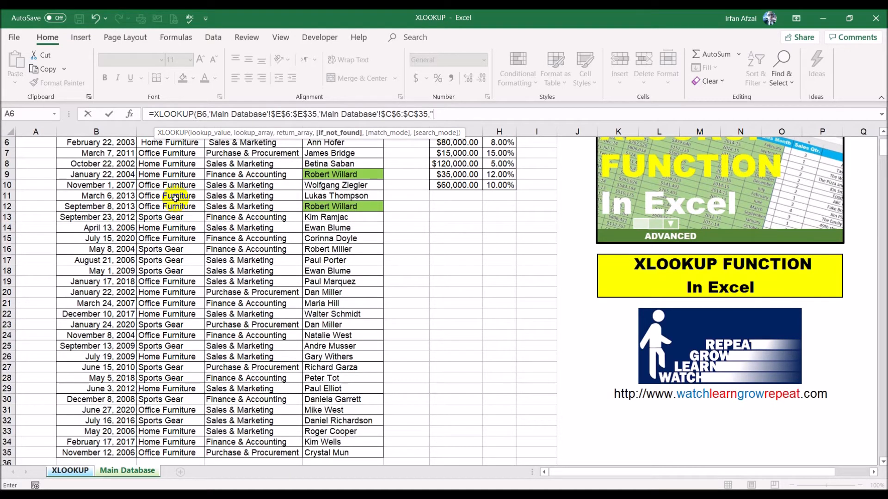
# Step: Enter "Record Not Found" as the formula's if-not-found text
pyautogui.write('"Record Not foiund')
pyautogui.press('BackSpace')
pyautogui.press('BackSpace')
pyautogui.press('BackSpace')
pyautogui.press('BackSpace')
pyautogui.press('BackSpace')
pyautogui.write('ound",')
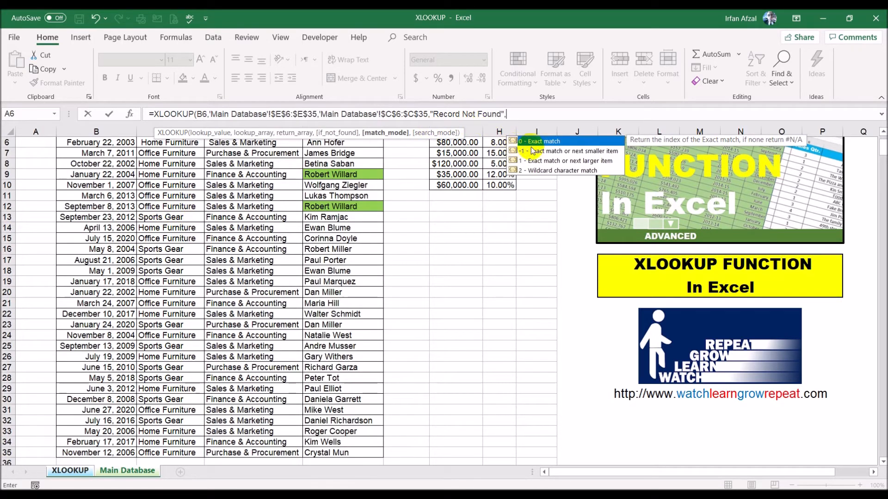
# Step: Complete the E6 formula with exact match (0) and last-to-first search (-1)
pyautogui.doubleClick(546, 142)
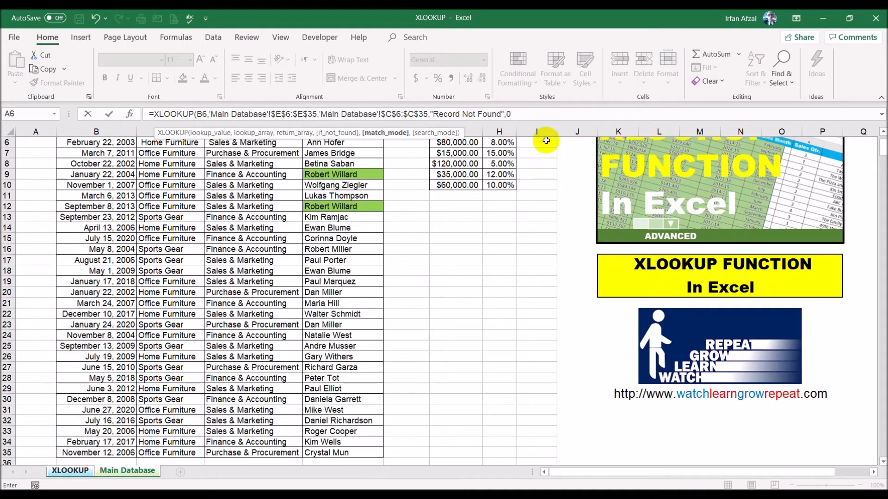
pyautogui.write(',')
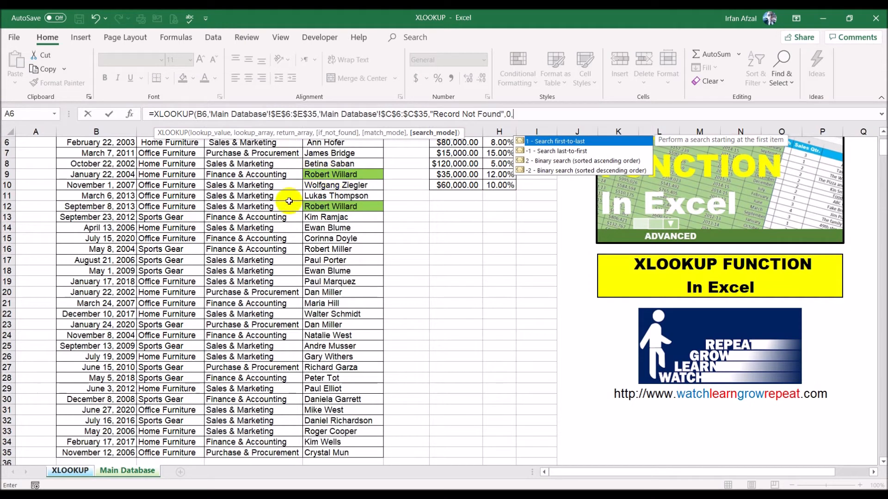
pyautogui.doubleClick(588, 151)
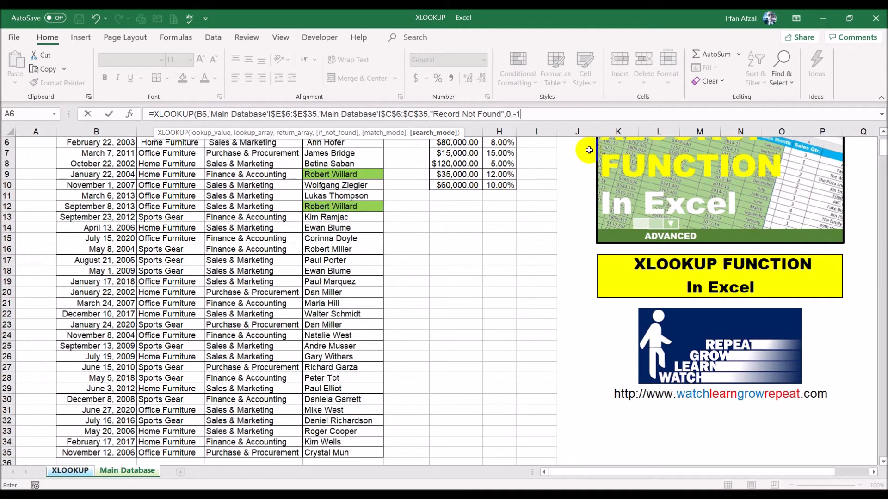
pyautogui.write(')')
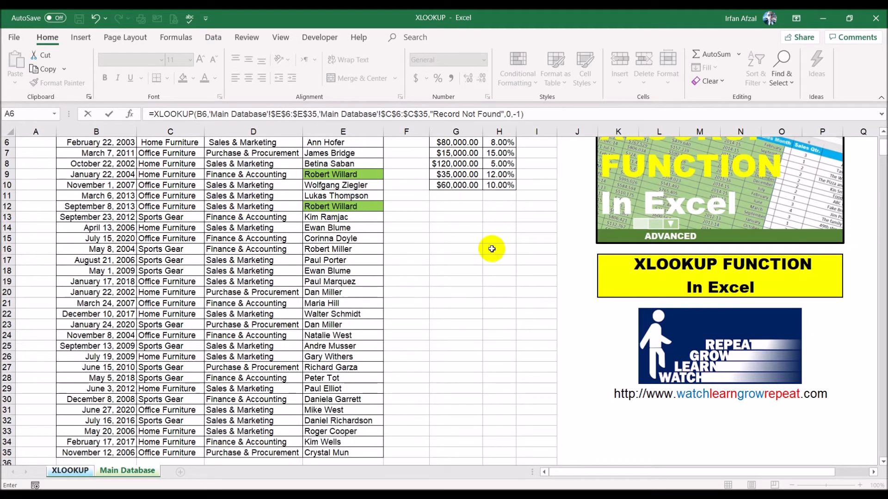
pyautogui.press('Return')
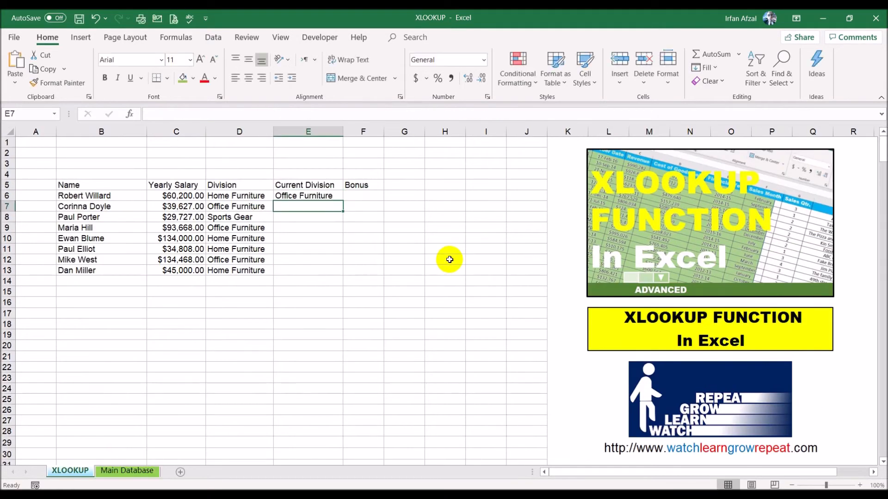
# Step: Compare the D6 and E6 formulas and fill the Current Division formula from E6 down through E13
pyautogui.click(319, 194)
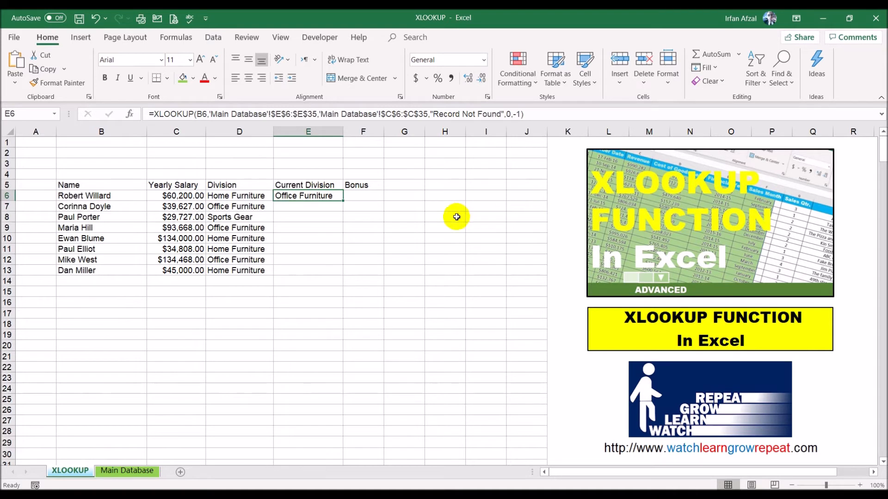
pyautogui.click(231, 195)
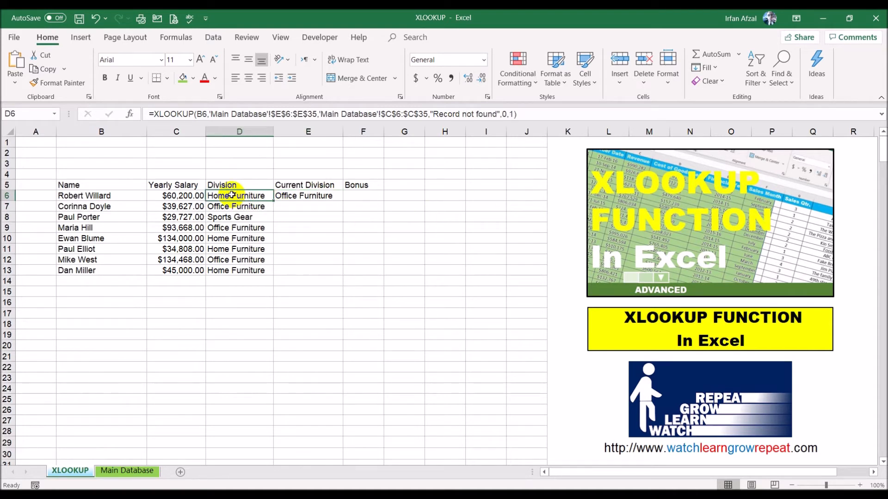
pyautogui.click(303, 196)
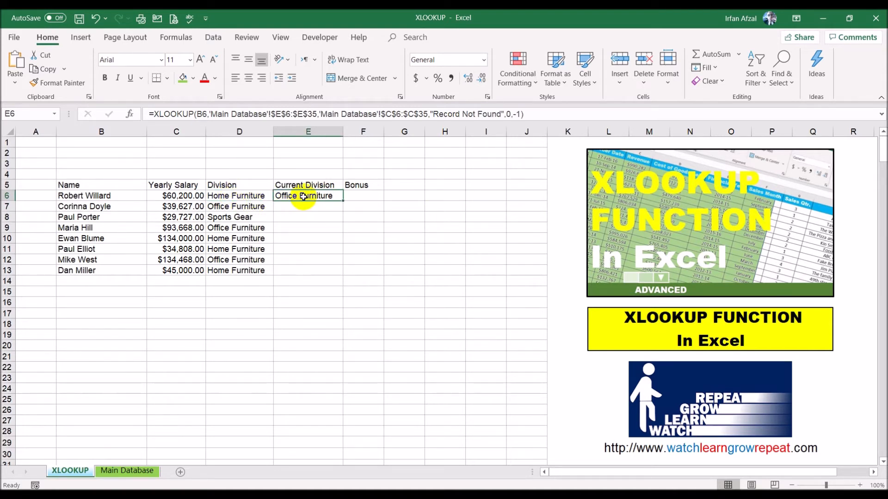
pyautogui.moveTo(343, 201); pyautogui.dragTo(336, 276)
pyautogui.click(336, 339)
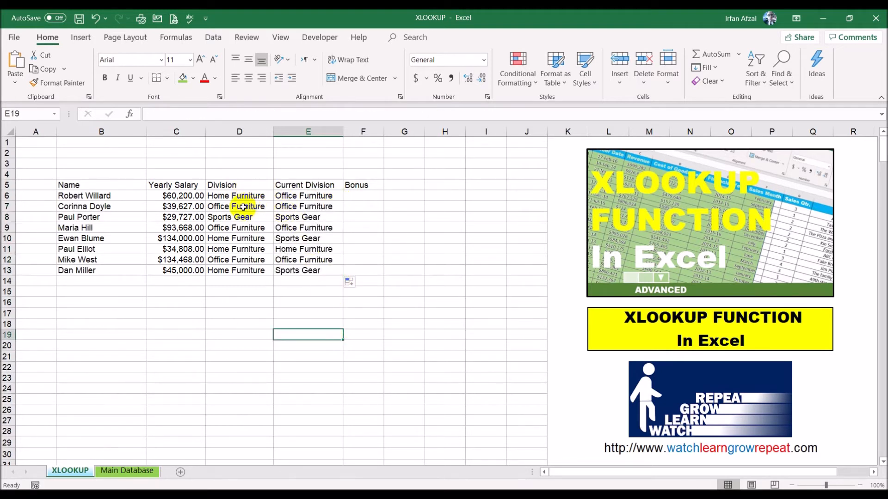
# Step: Highlight the differing Division and Current Division pairs D6:E6, D10:E10 and D13:E13 with green fill
pyautogui.moveTo(242, 207); pyautogui.dragTo(295, 209)
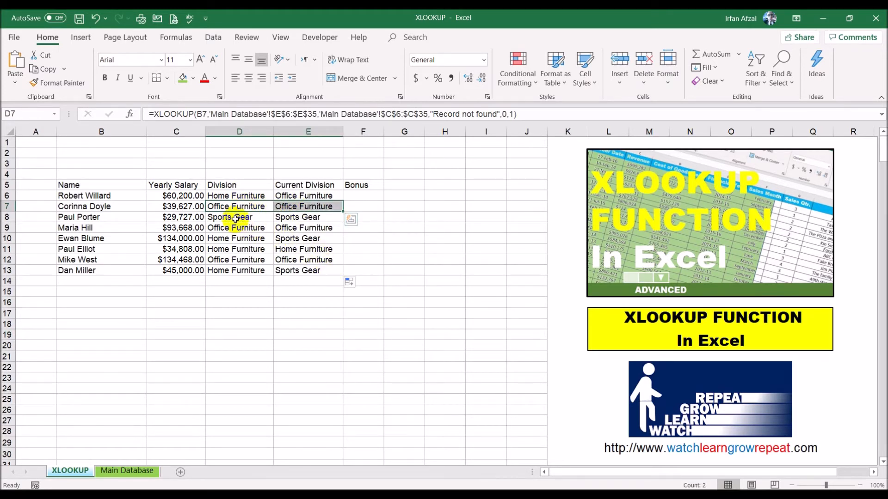
pyautogui.moveTo(235, 219); pyautogui.dragTo(278, 196)
pyautogui.click(183, 77)
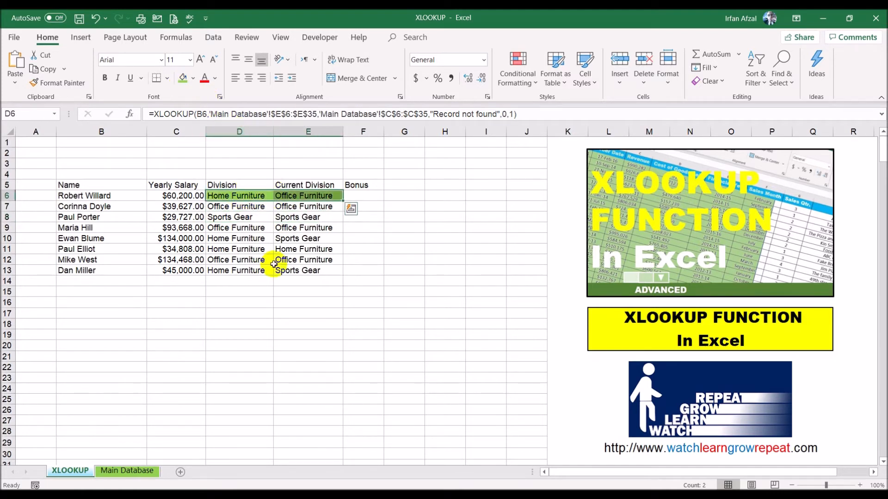
pyautogui.click(253, 230)
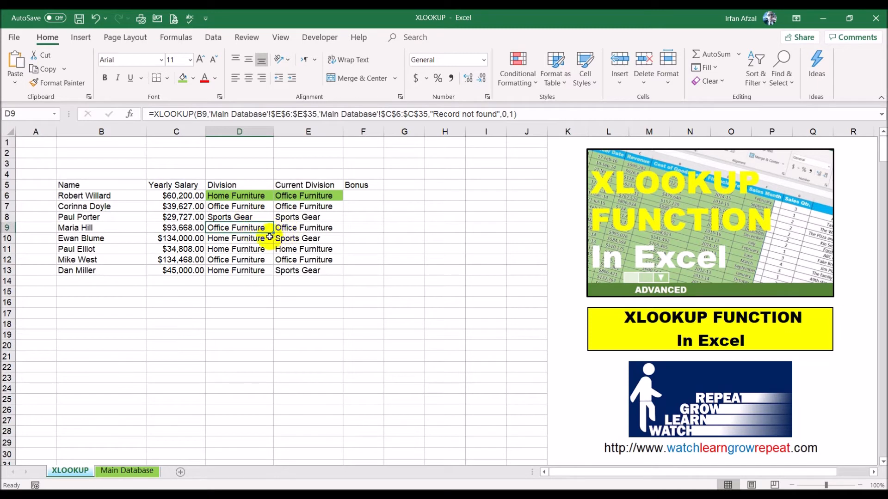
pyautogui.moveTo(250, 238); pyautogui.dragTo(283, 238)
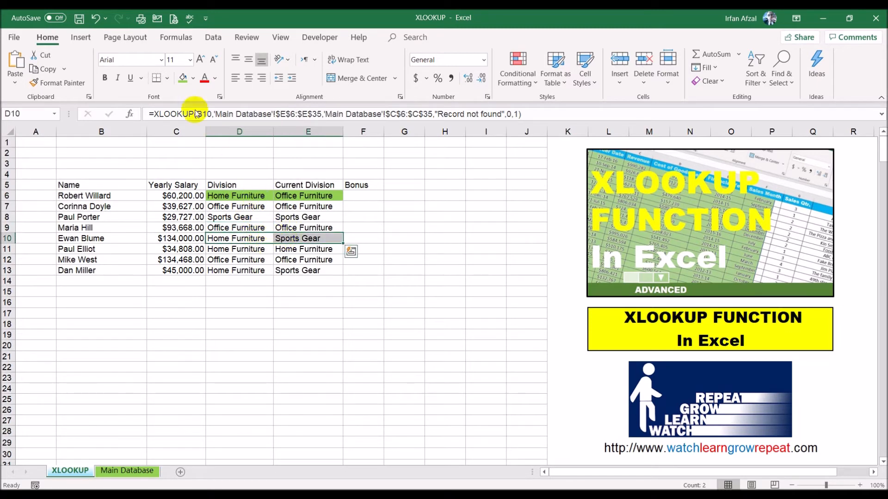
pyautogui.click(182, 78)
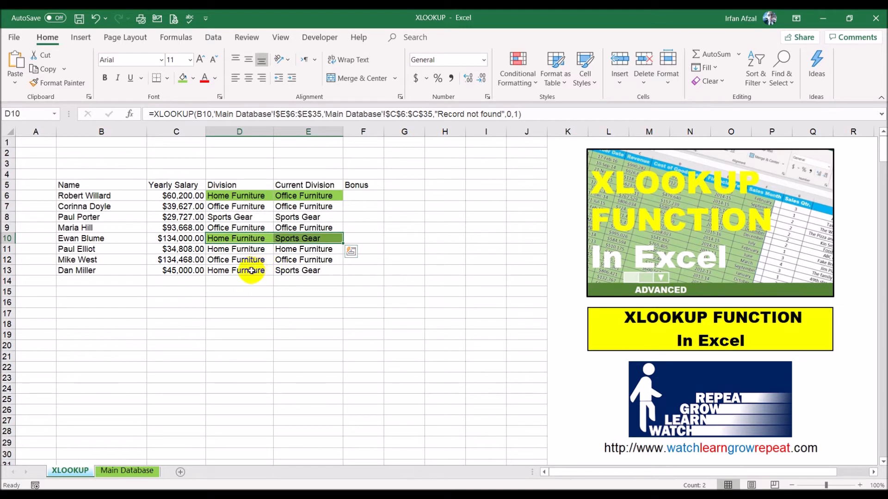
pyautogui.moveTo(248, 269); pyautogui.dragTo(283, 271)
pyautogui.click(183, 78)
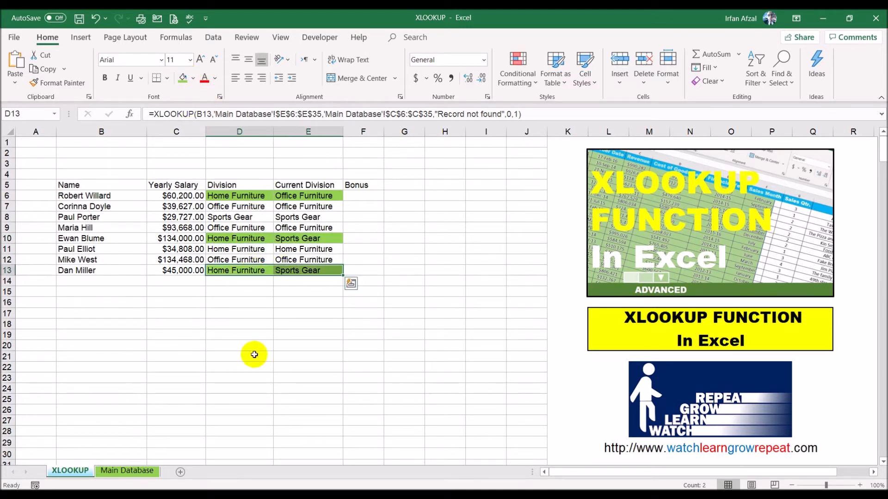
pyautogui.click(273, 383)
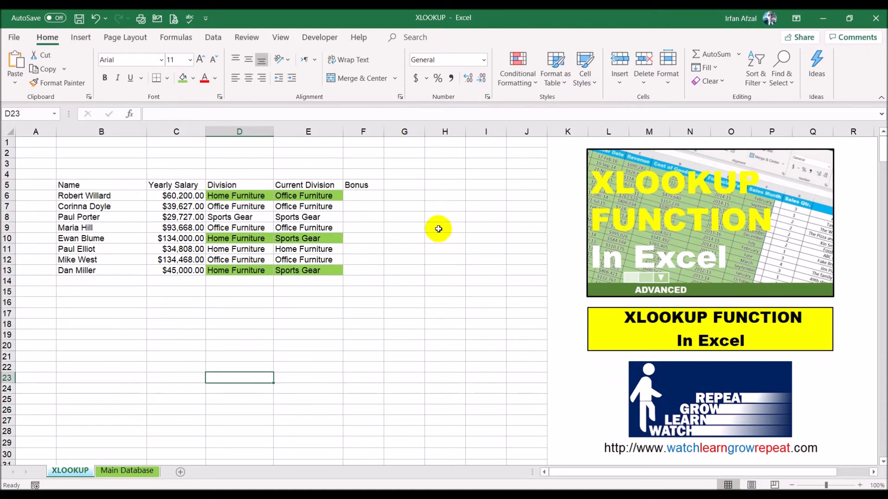
# Step: Start an XLOOKUP formula in the Bonus cell F6 with the yearly salary in C6 as lookup value
pyautogui.click(364, 196)
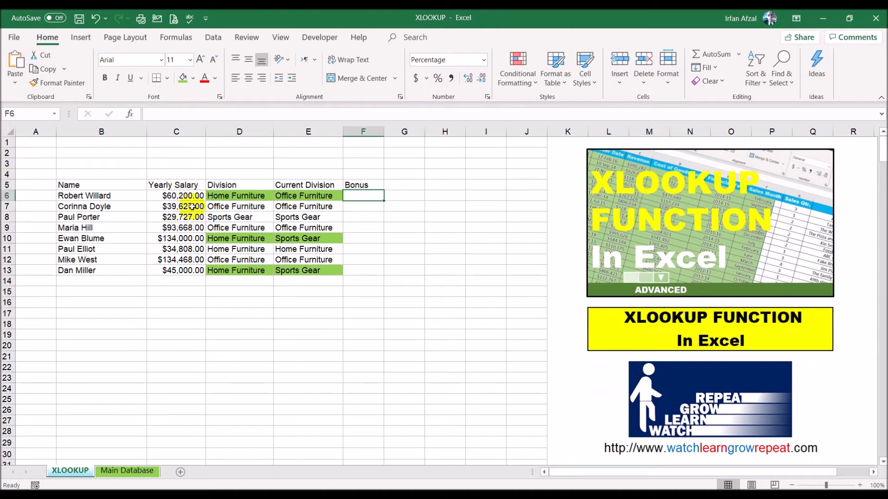
pyautogui.write('=')
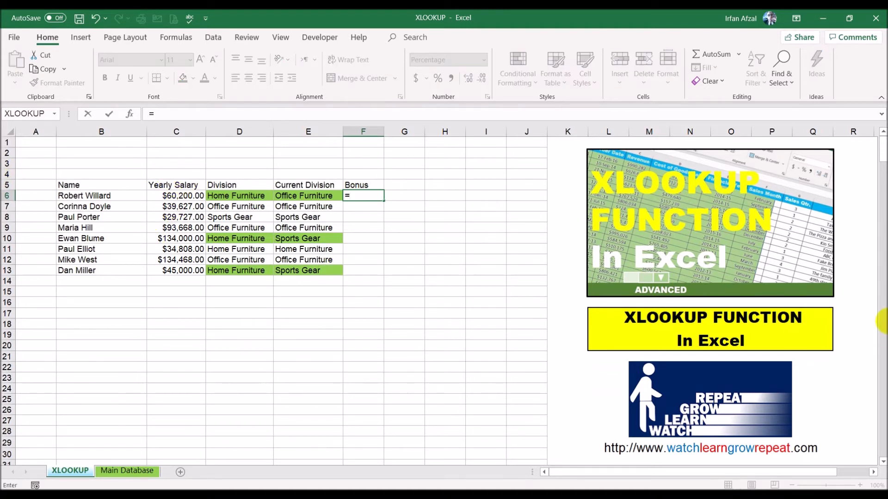
pyautogui.press('Escape')
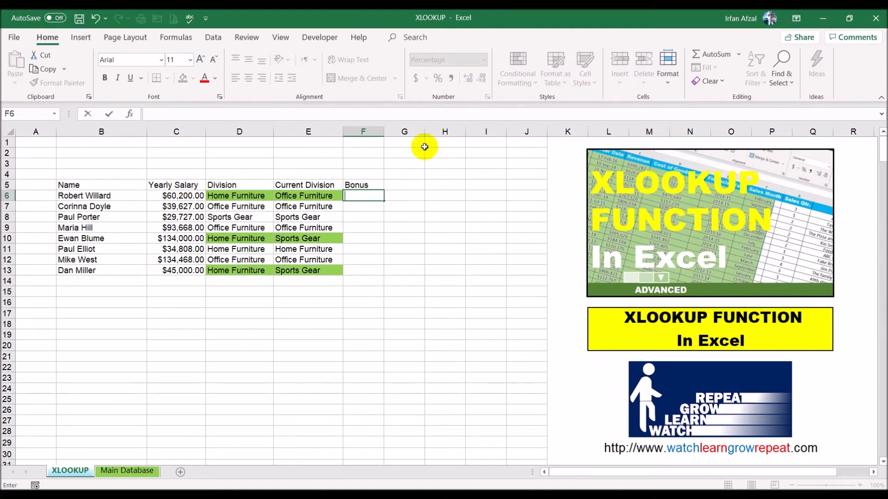
pyautogui.click(392, 116)
pyautogui.write('=xl')
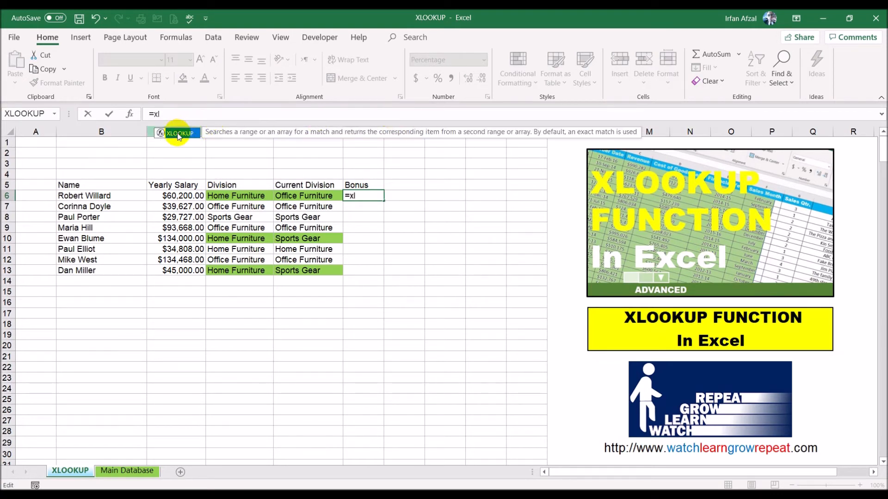
pyautogui.doubleClick(178, 133)
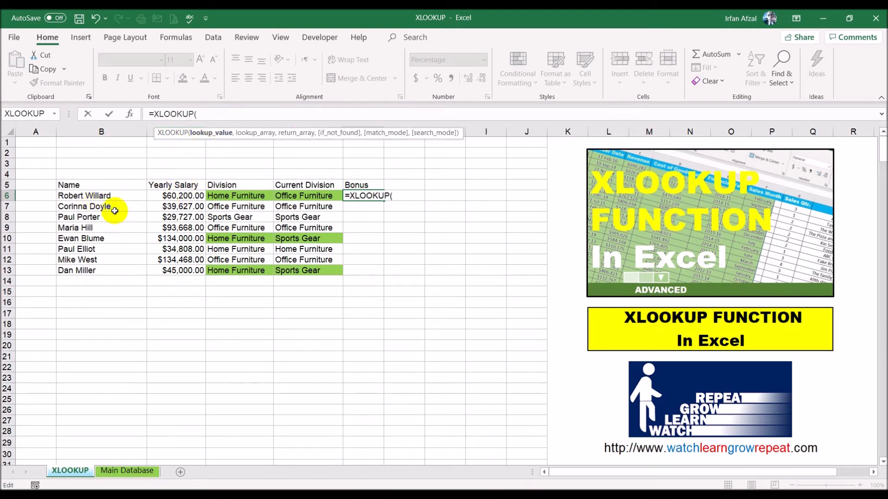
pyautogui.click(164, 196)
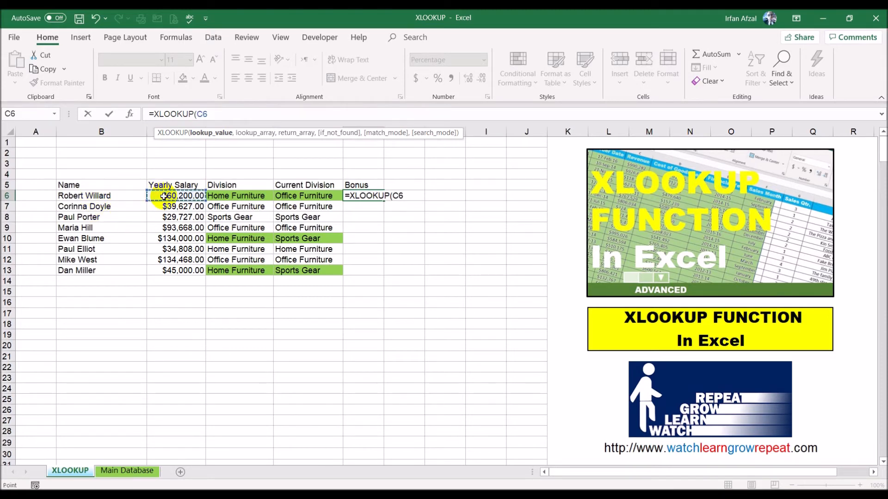
pyautogui.write(',')
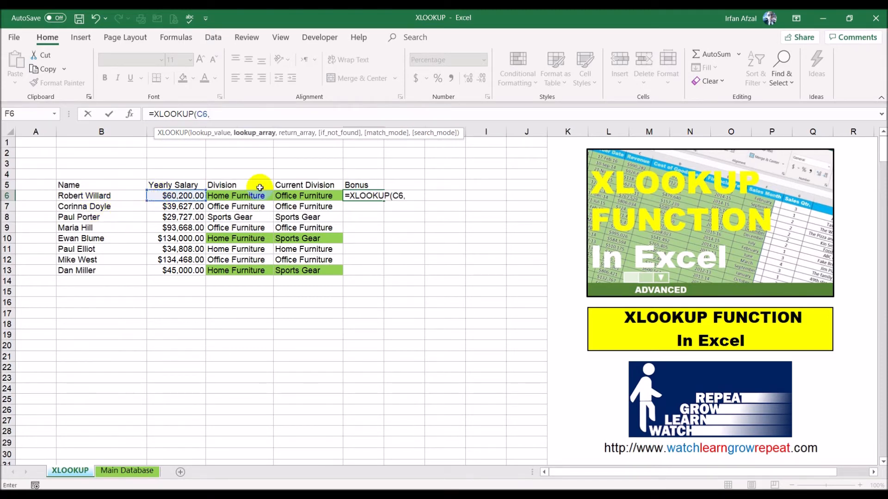
# Step: Set the F6 formula's lookup array to the Bonus Slabs salaries on the Main Database sheet, $G$6:$G$10, as an absolute reference
pyautogui.click(139, 470)
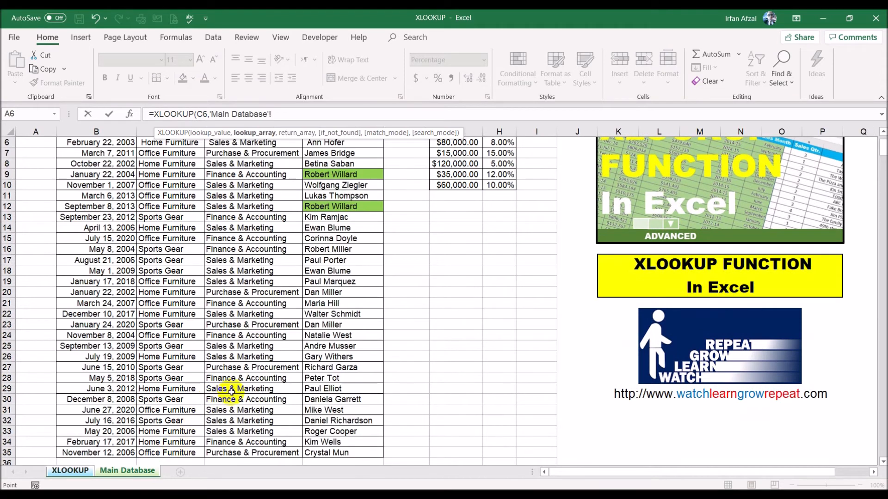
pyautogui.scroll(2, 231, 388)
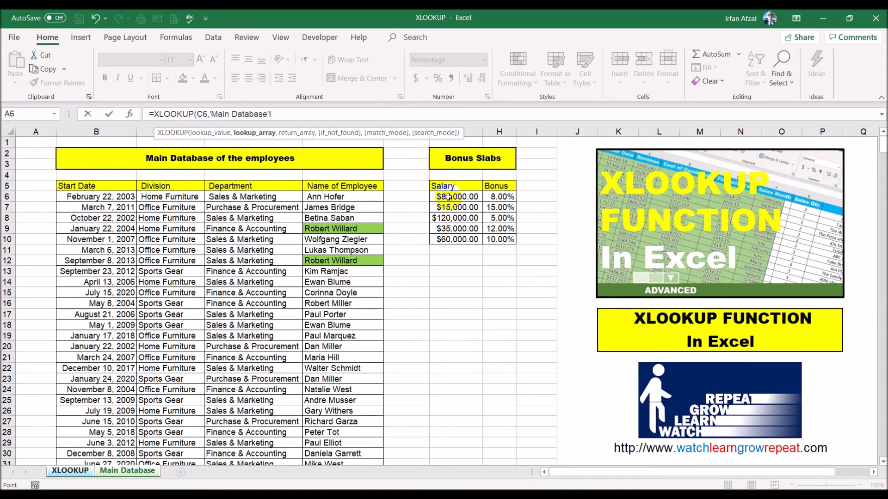
pyautogui.moveTo(448, 196); pyautogui.dragTo(452, 238)
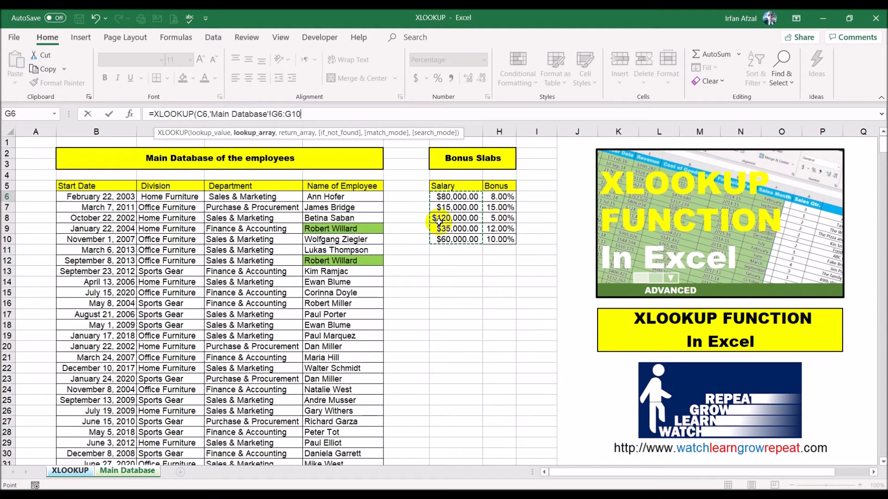
pyautogui.press('F4')
pyautogui.write(',')
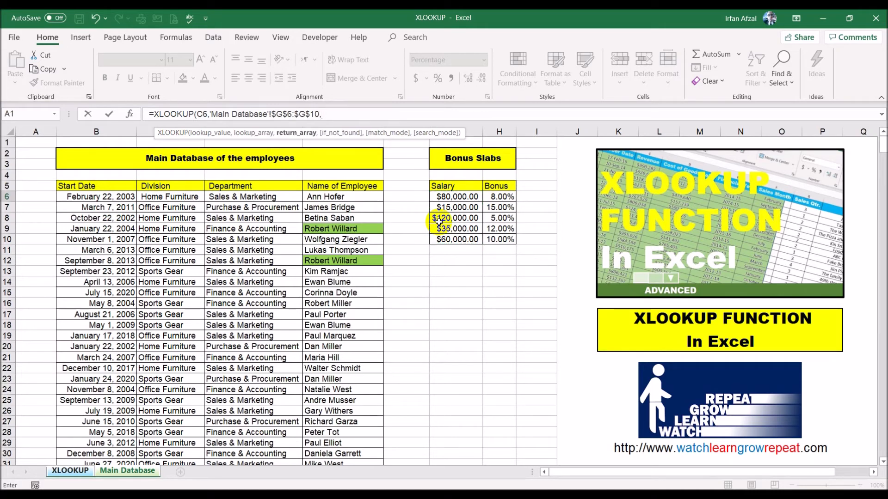
# Step: Set the return array to the Bonus Slabs percentages on the Main Database sheet, $H$6:$H$10, as an absolute reference
pyautogui.moveTo(489, 197); pyautogui.dragTo(496, 238)
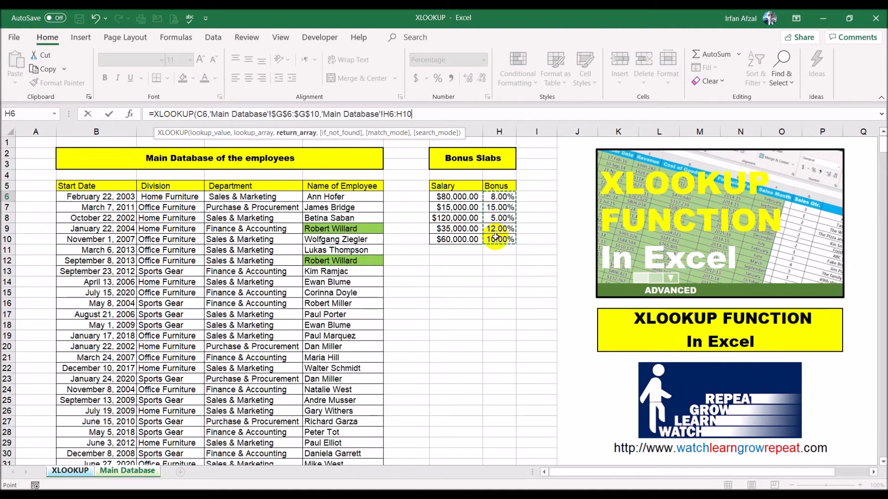
pyautogui.press('F4')
pyautogui.write(',')
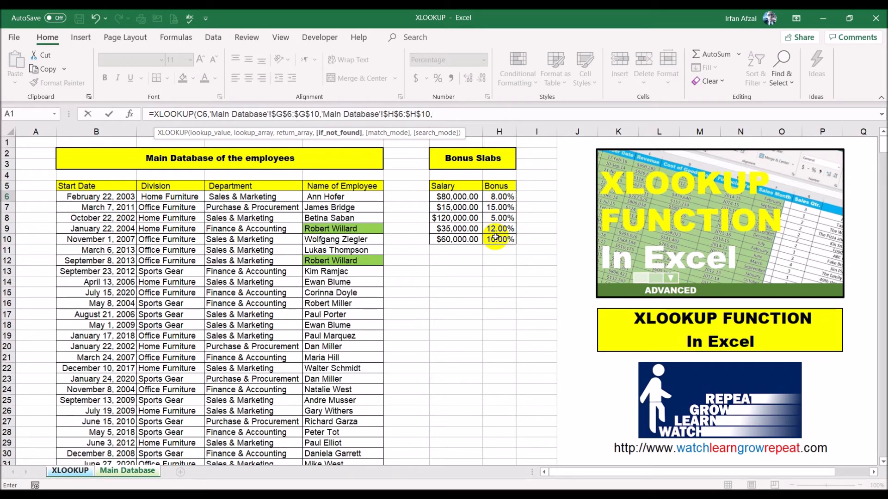
# Step: Complete the F6 formula with "Record not found" as the not-found text and match mode -1 (exact match or next smaller item)
pyautogui.write('"Record not found",')
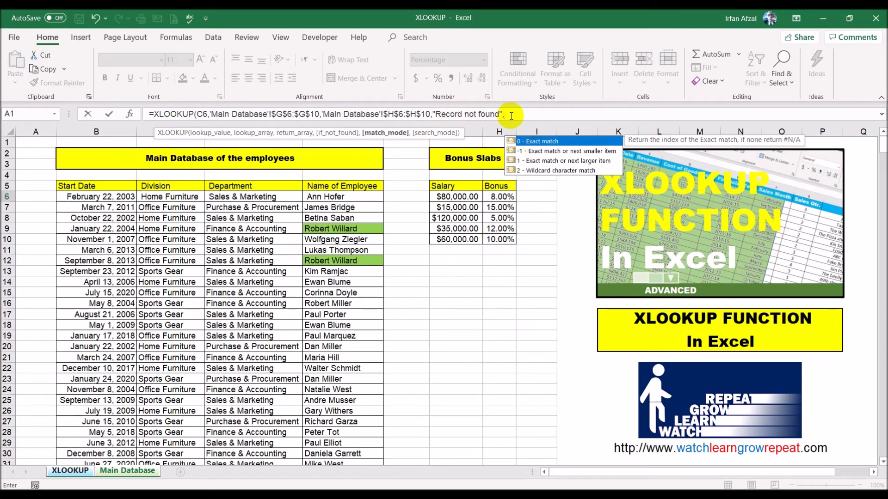
pyautogui.write(',')
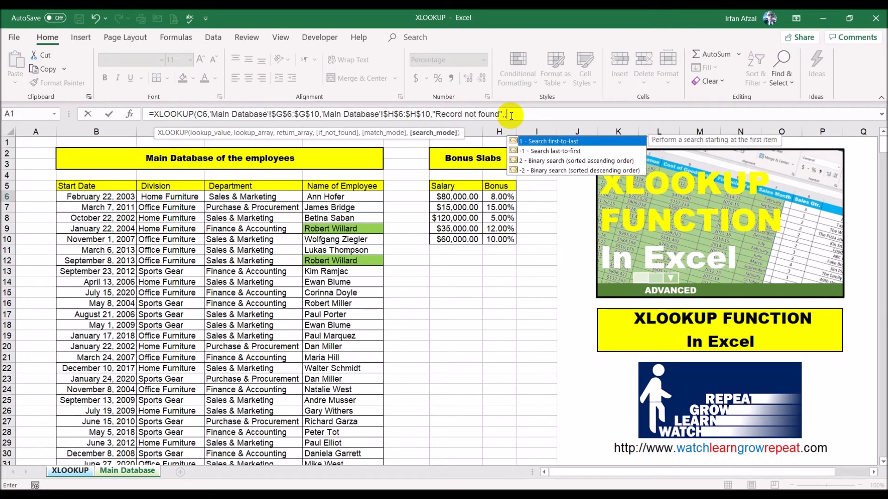
pyautogui.press('BackSpace')
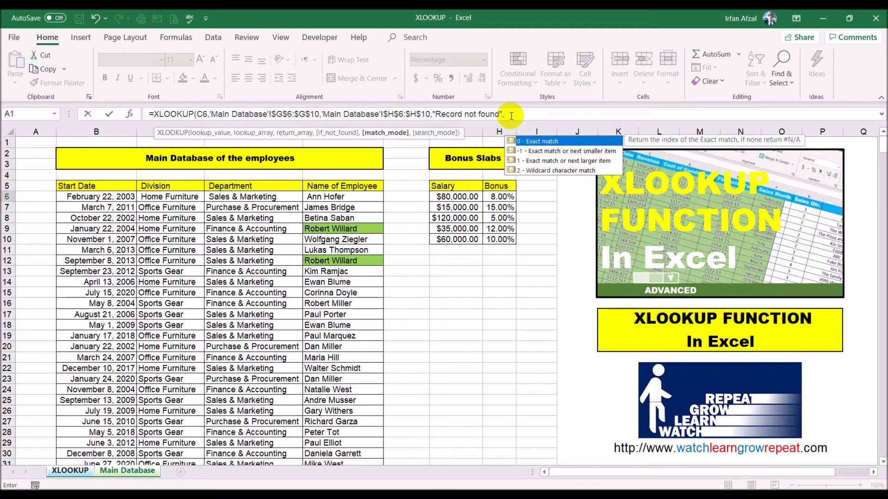
pyautogui.doubleClick(561, 154)
pyautogui.write(',')
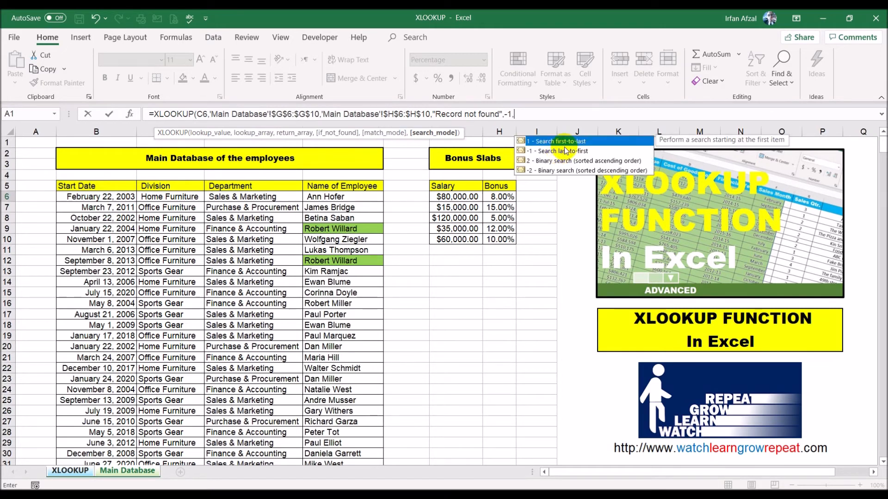
pyautogui.press('BackSpace')
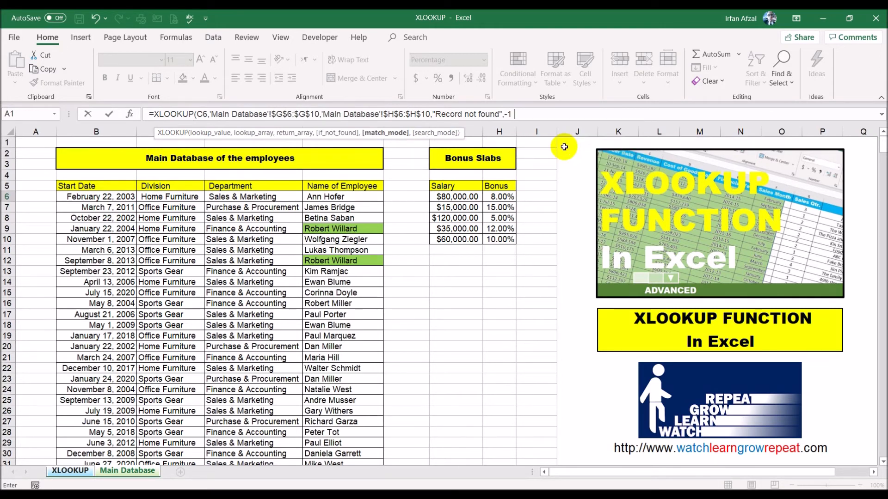
pyautogui.write(')')
pyautogui.press('Return')
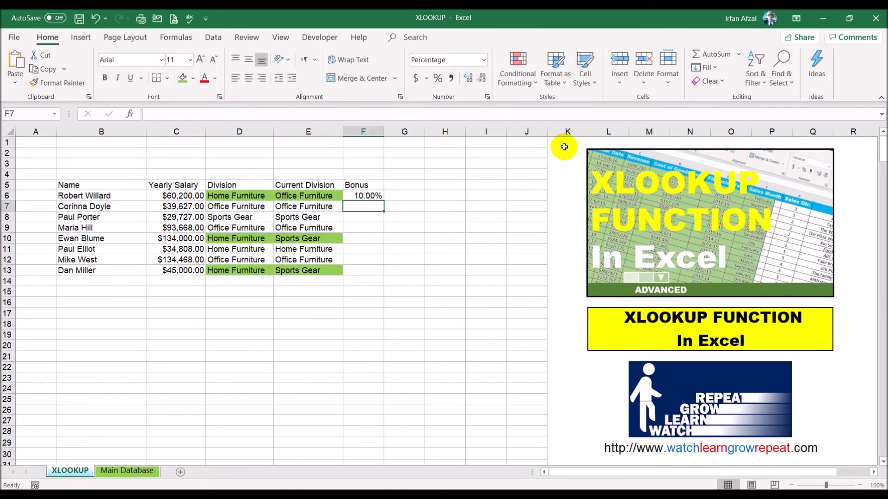
# Step: Fill the Bonus formula from F6 down through F13
pyautogui.click(362, 196)
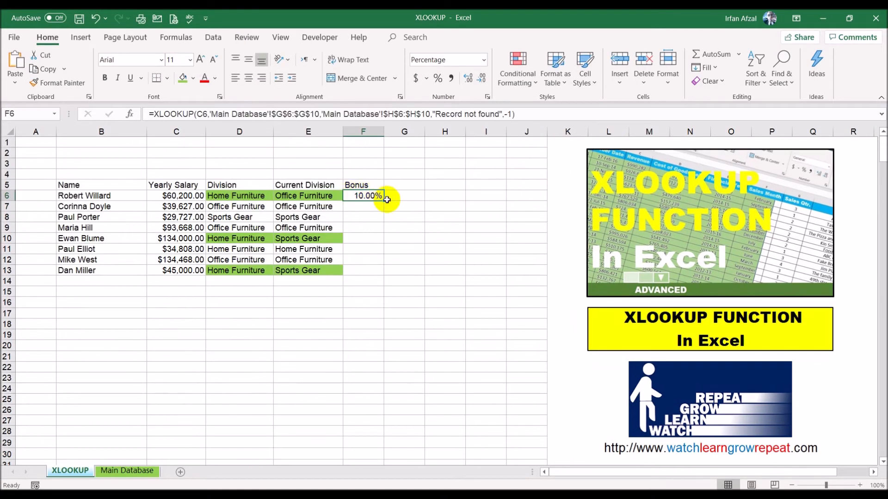
pyautogui.moveTo(387, 199); pyautogui.dragTo(383, 273)
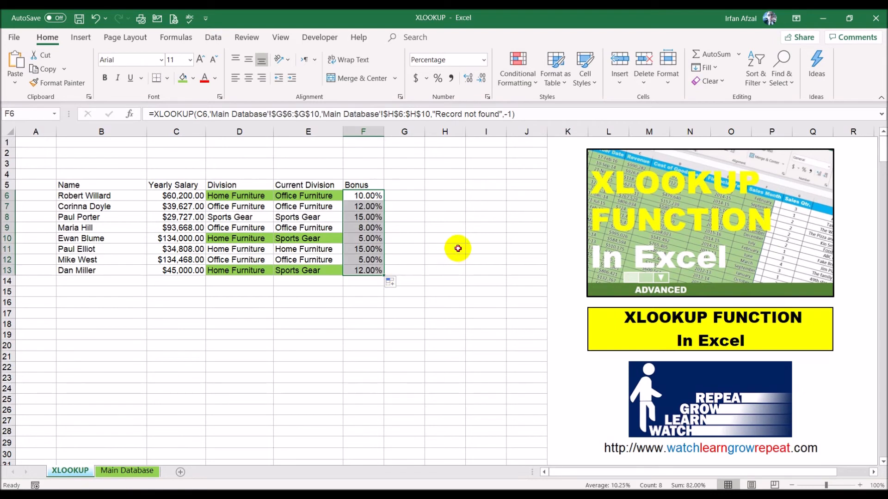
pyautogui.click(458, 248)
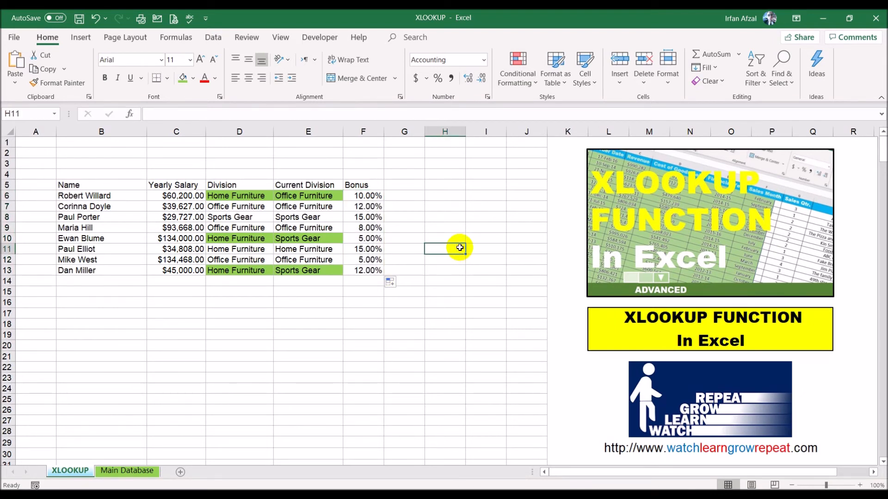
# Step: Check the bonus in F6 by comparing the salary in C6 with the Bonus Slabs on the Main Database sheet
pyautogui.click(168, 195)
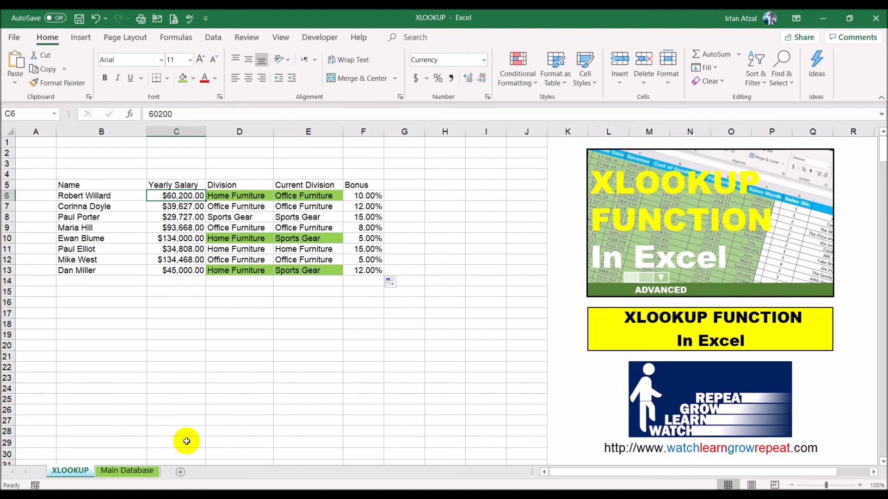
pyautogui.click(135, 471)
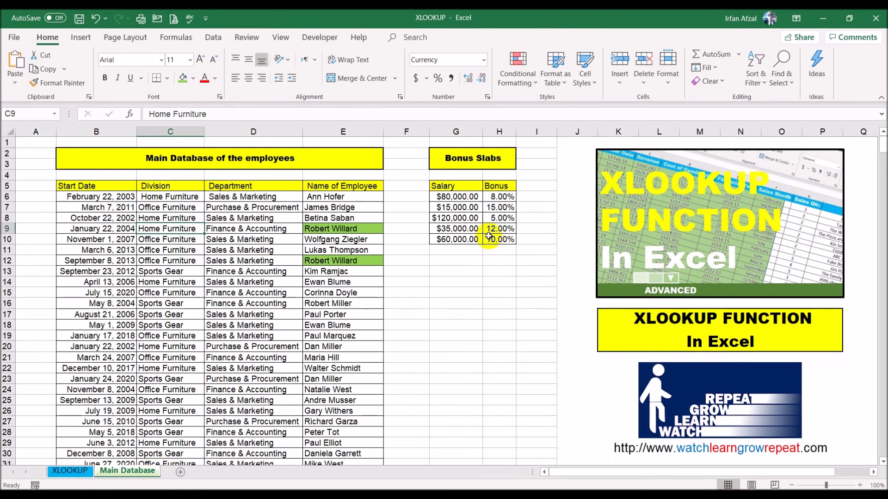
pyautogui.click(451, 239)
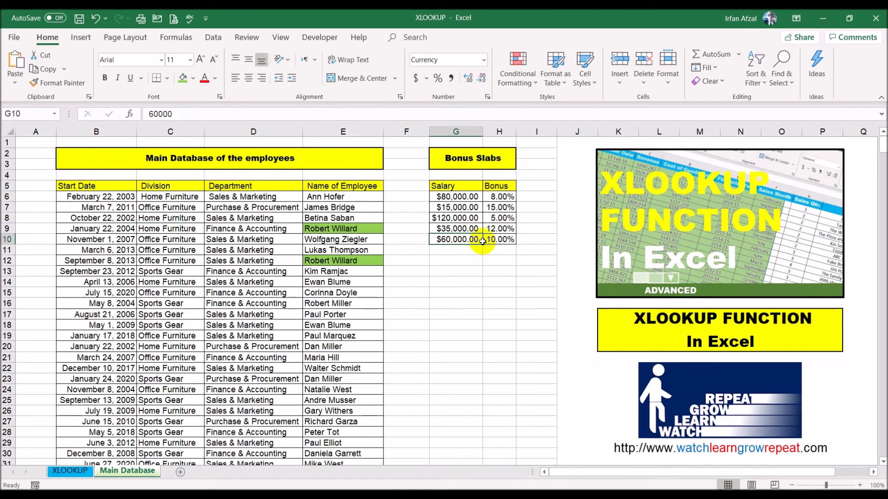
pyautogui.click(500, 239)
pyautogui.moveTo(453, 239); pyautogui.dragTo(491, 239)
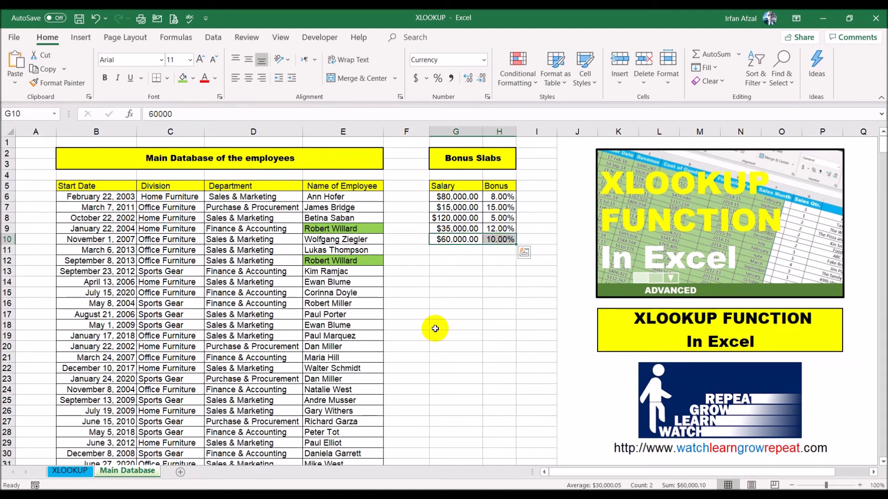
pyautogui.click(473, 197)
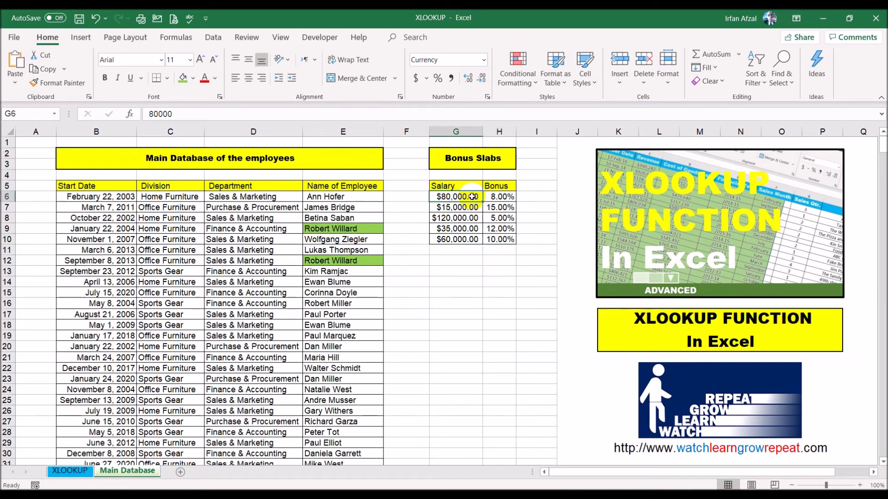
pyautogui.click(452, 240)
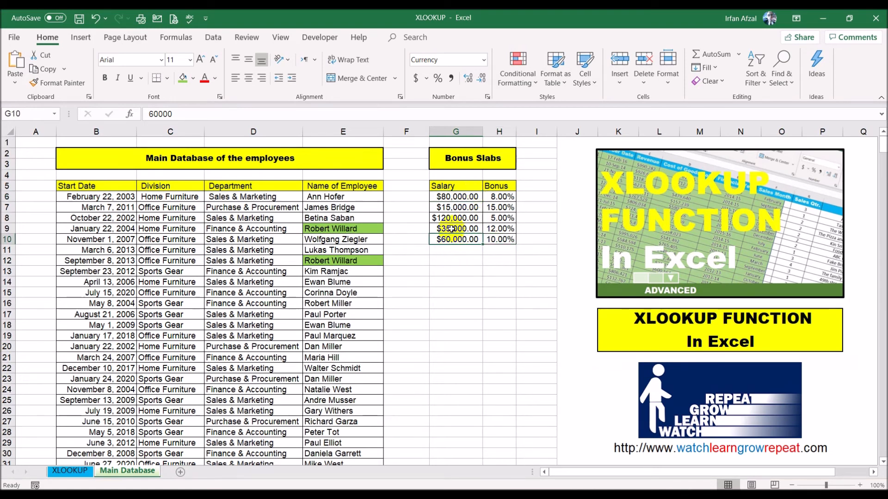
pyautogui.click(452, 199)
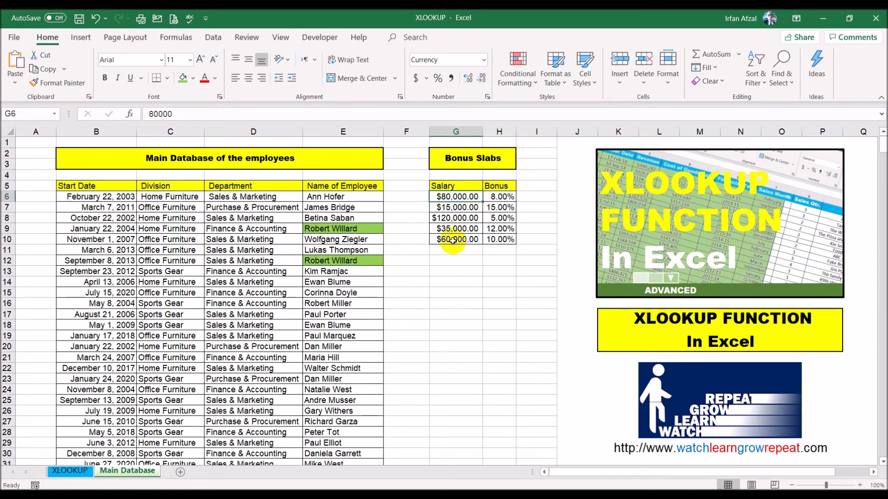
pyautogui.click(452, 240)
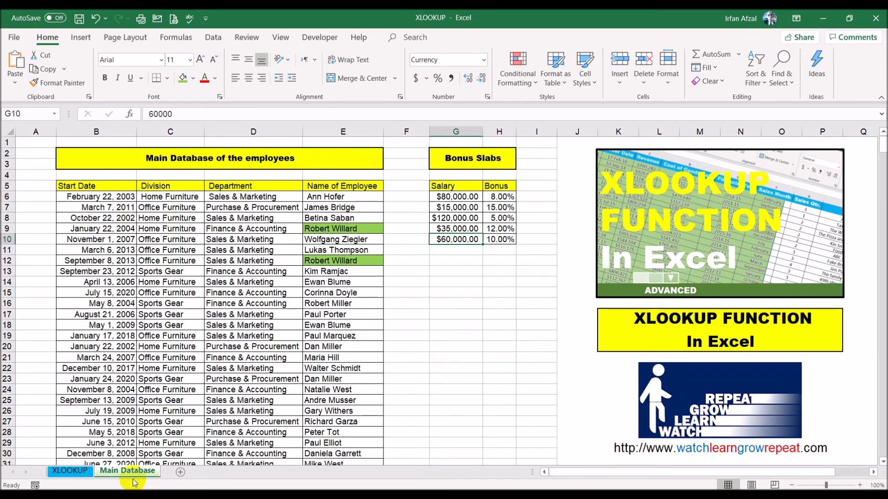
pyautogui.click(70, 470)
pyautogui.click(375, 196)
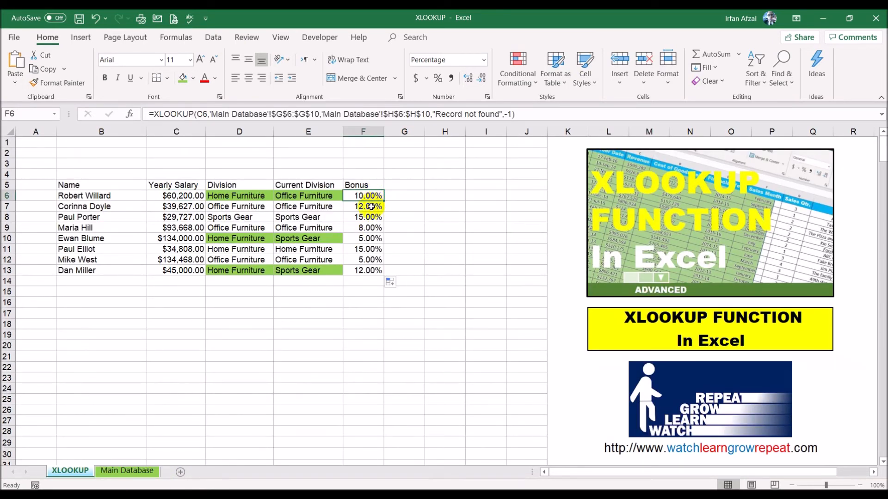
# Step: Check the bonus in F7 by comparing the salary in C7 with the Bonus Slabs on the Main Database sheet
pyautogui.click(370, 206)
pyautogui.click(157, 206)
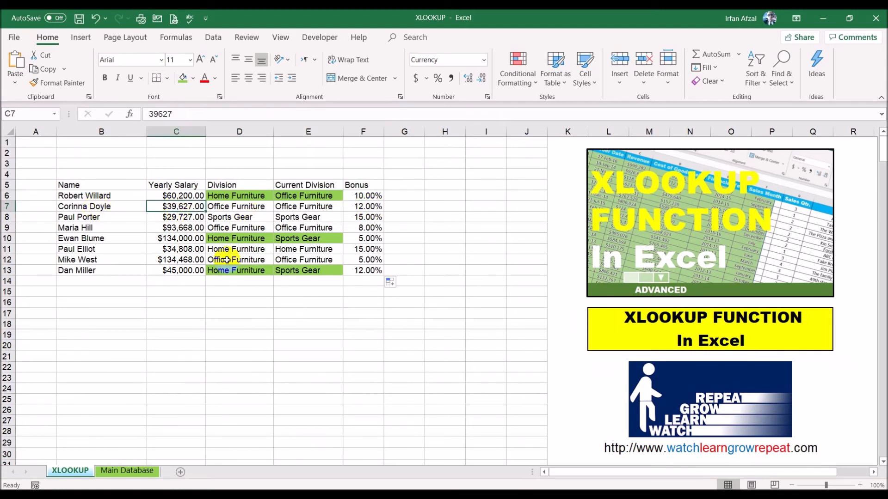
pyautogui.click(114, 474)
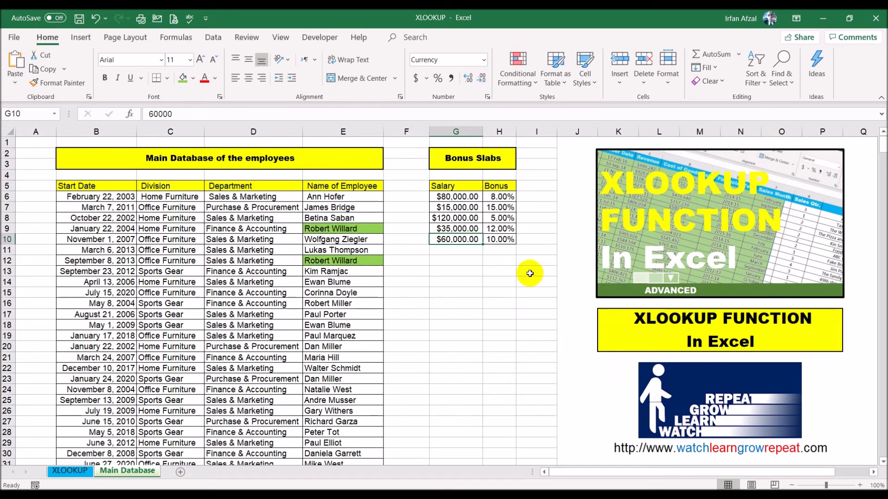
pyautogui.click(460, 228)
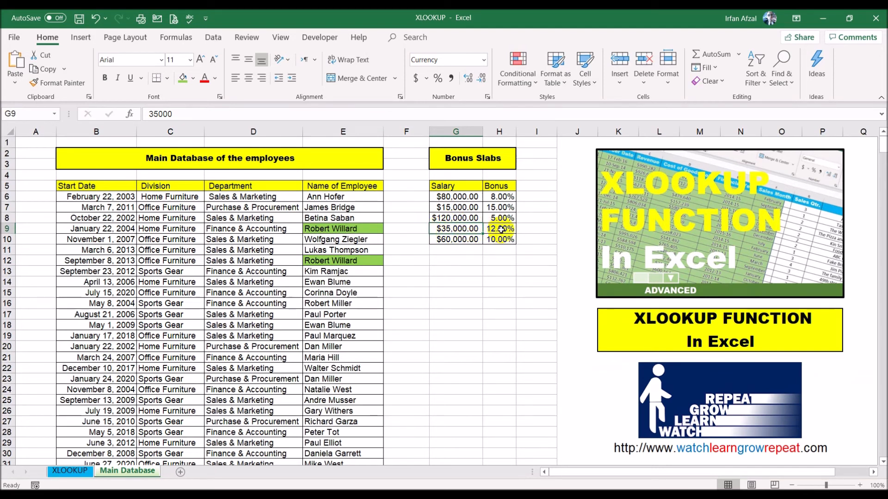
pyautogui.click(69, 470)
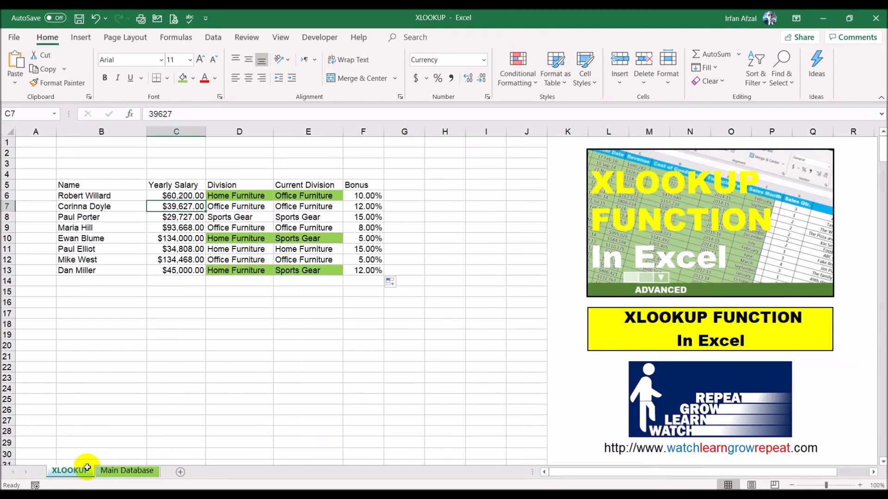
pyautogui.click(362, 206)
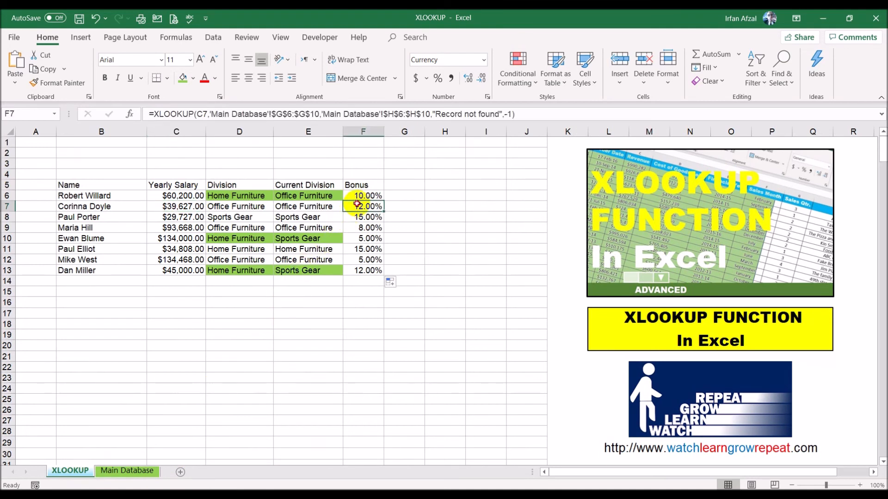
# Step: Check the bonus in F8 by comparing the salary in C8 with the neighbouring salary slabs G7 and G9 on the Main Database sheet
pyautogui.click(176, 217)
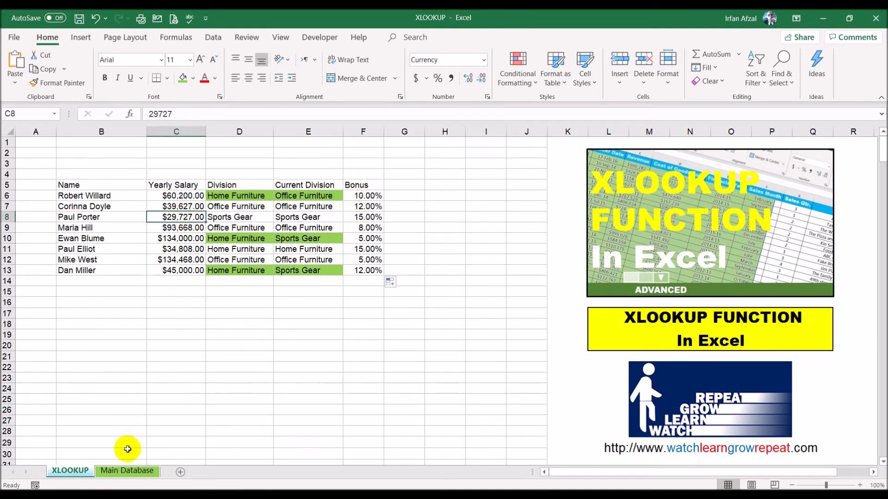
pyautogui.click(104, 472)
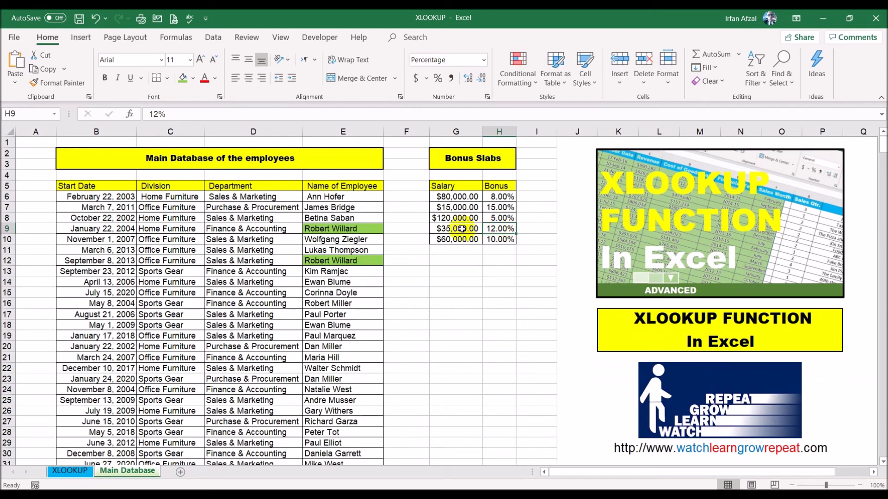
pyautogui.click(458, 208)
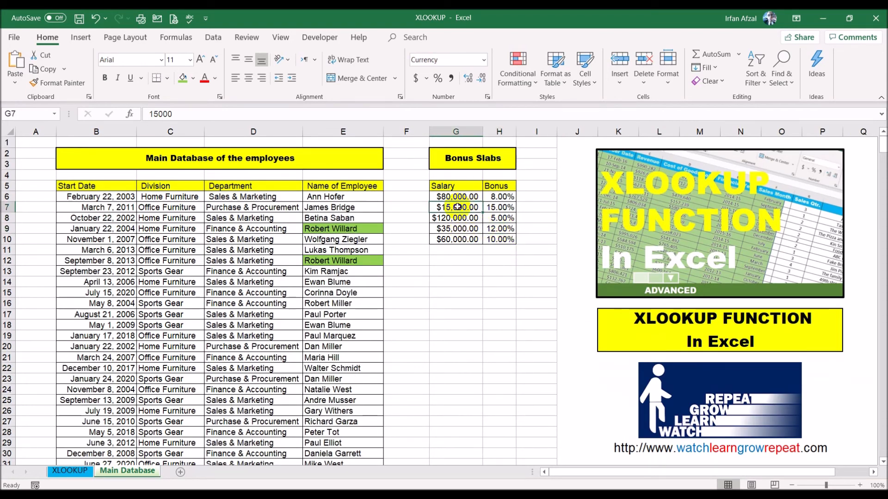
pyautogui.click(456, 228)
pyautogui.click(457, 207)
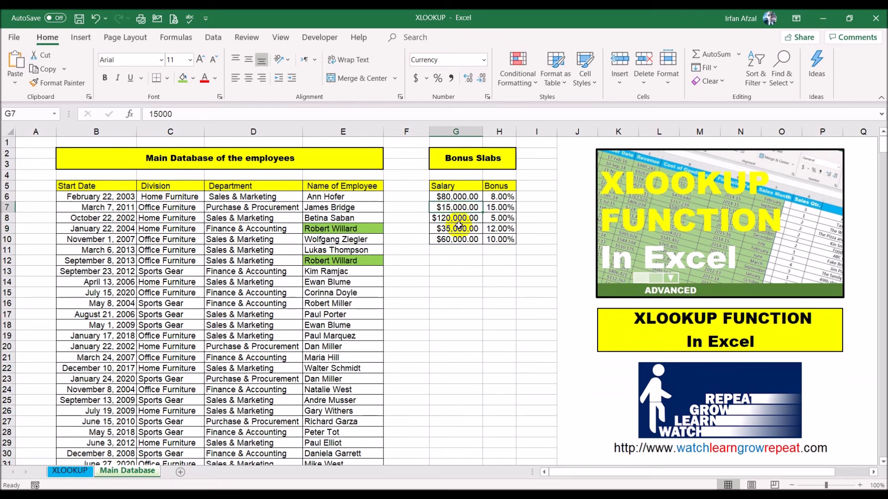
pyautogui.click(457, 229)
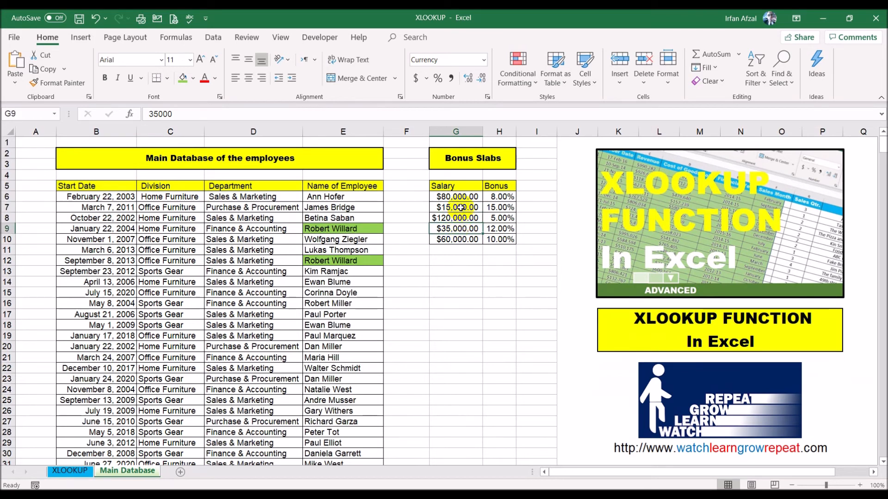
pyautogui.click(461, 208)
pyautogui.click(458, 228)
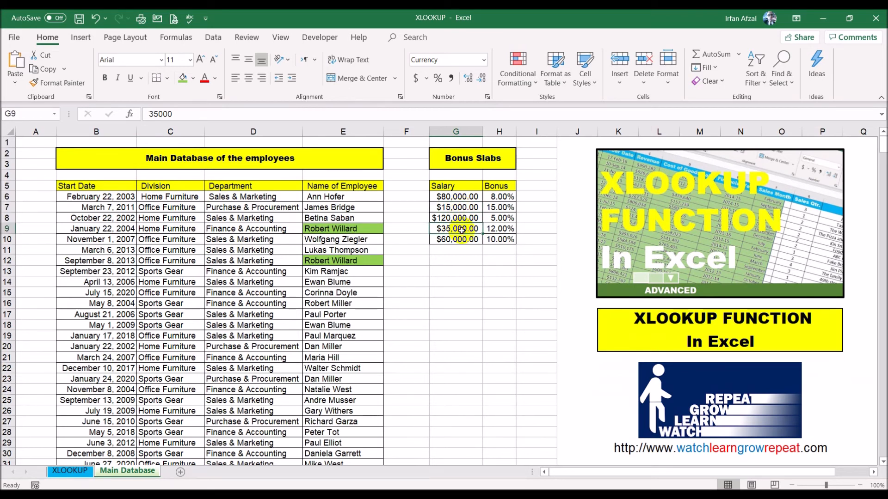
pyautogui.click(460, 207)
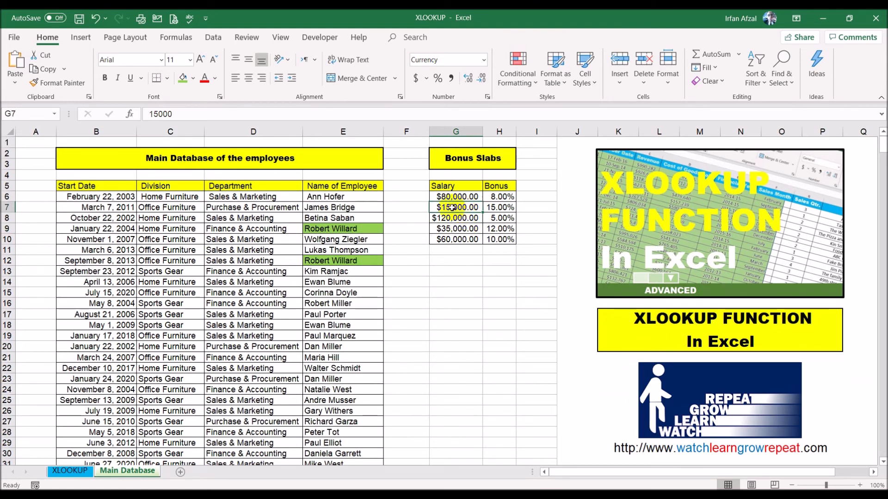
pyautogui.click(497, 208)
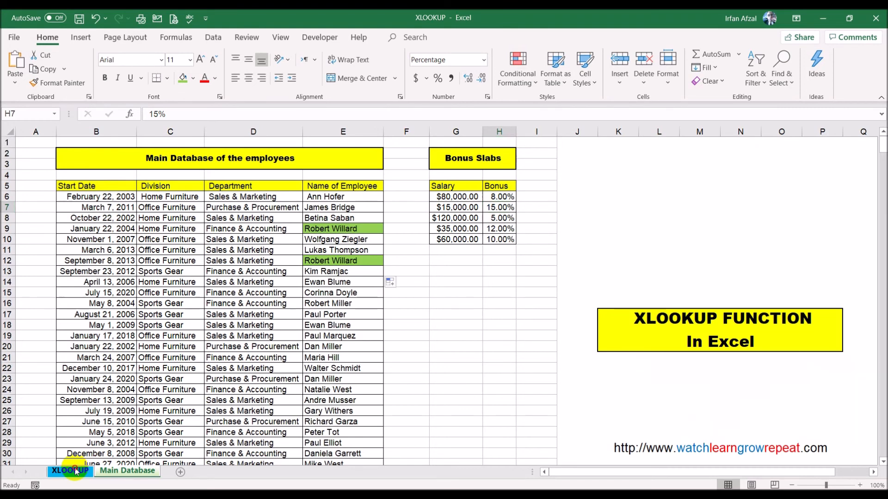
pyautogui.click(74, 471)
pyautogui.click(365, 217)
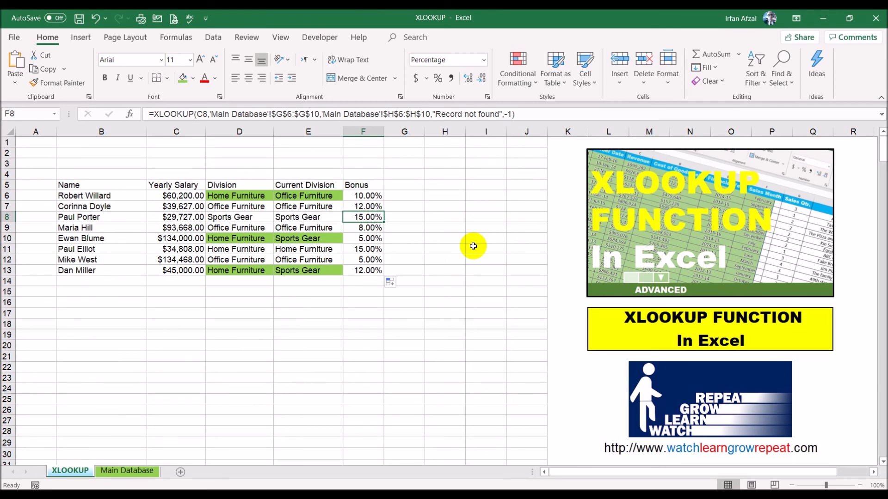
pyautogui.click(127, 471)
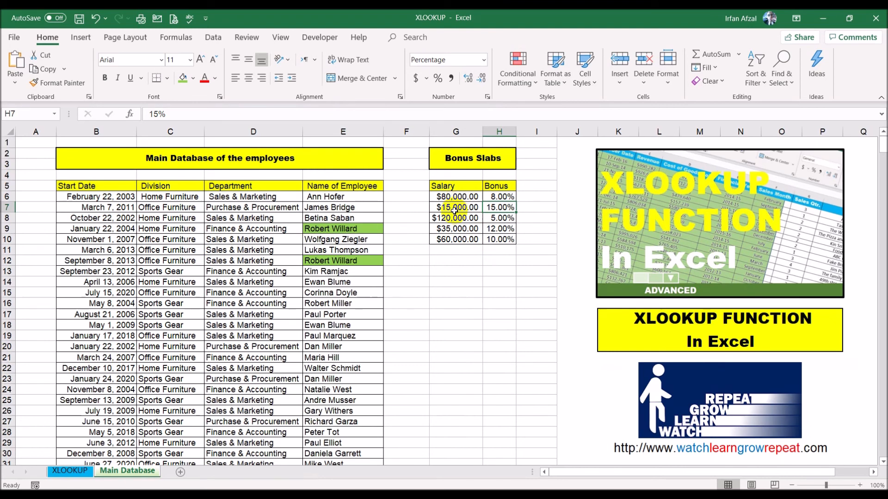
pyautogui.click(70, 471)
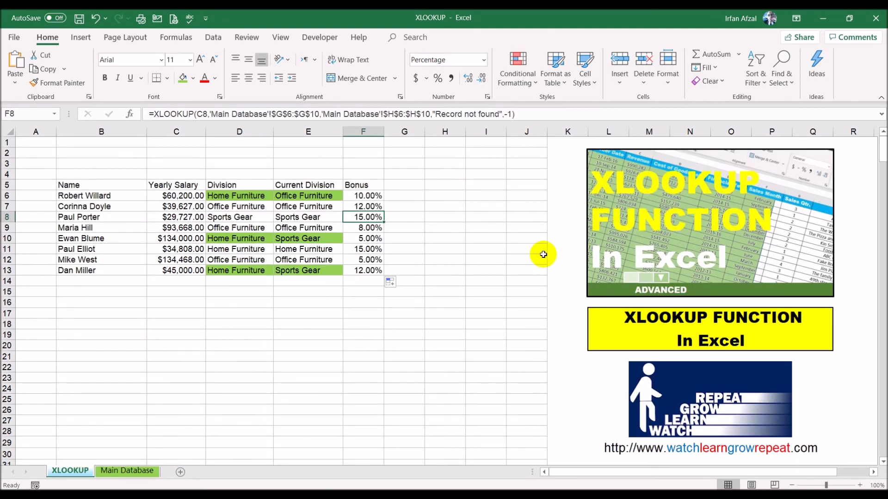